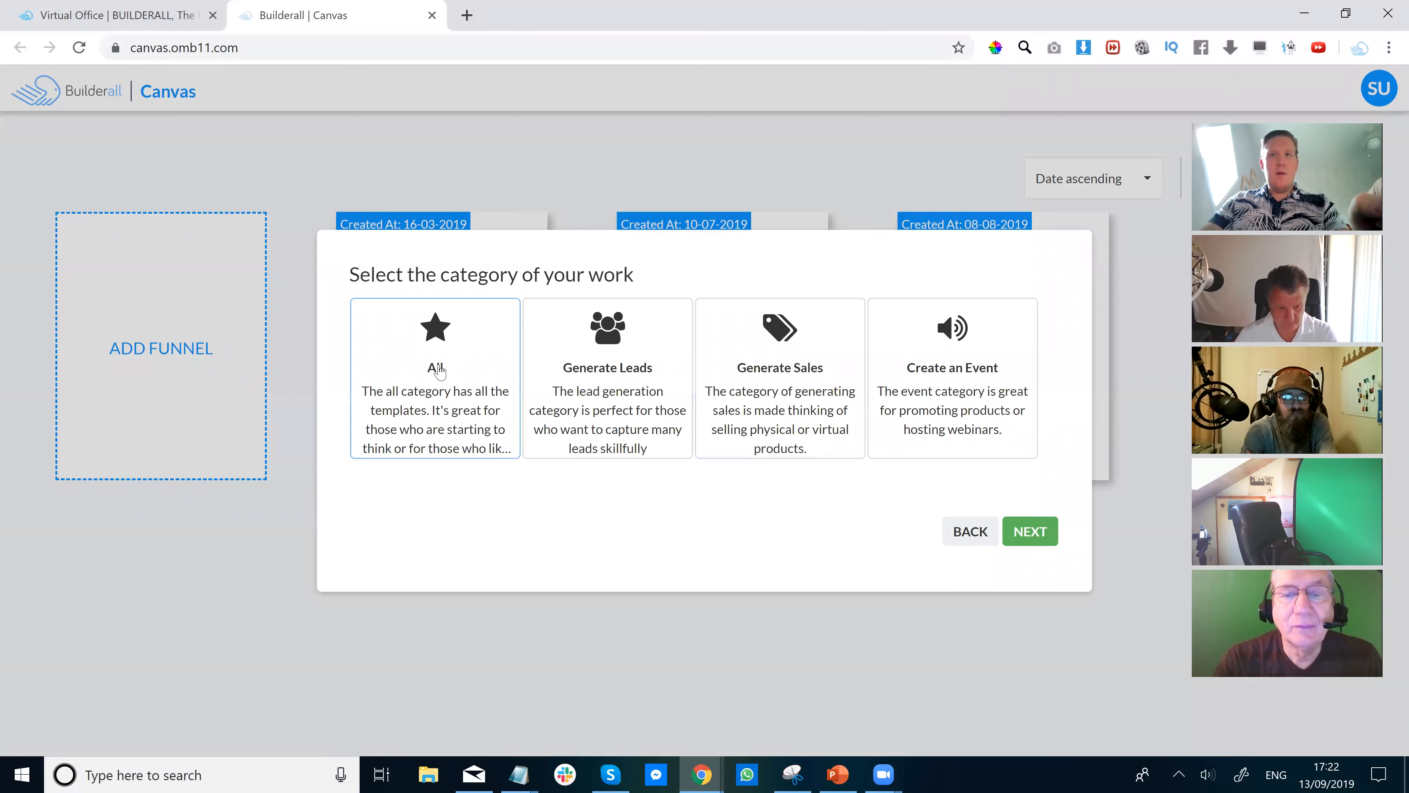
From the All template category, start a new blank funnel with the Empty Theme.
double_click(478, 261)
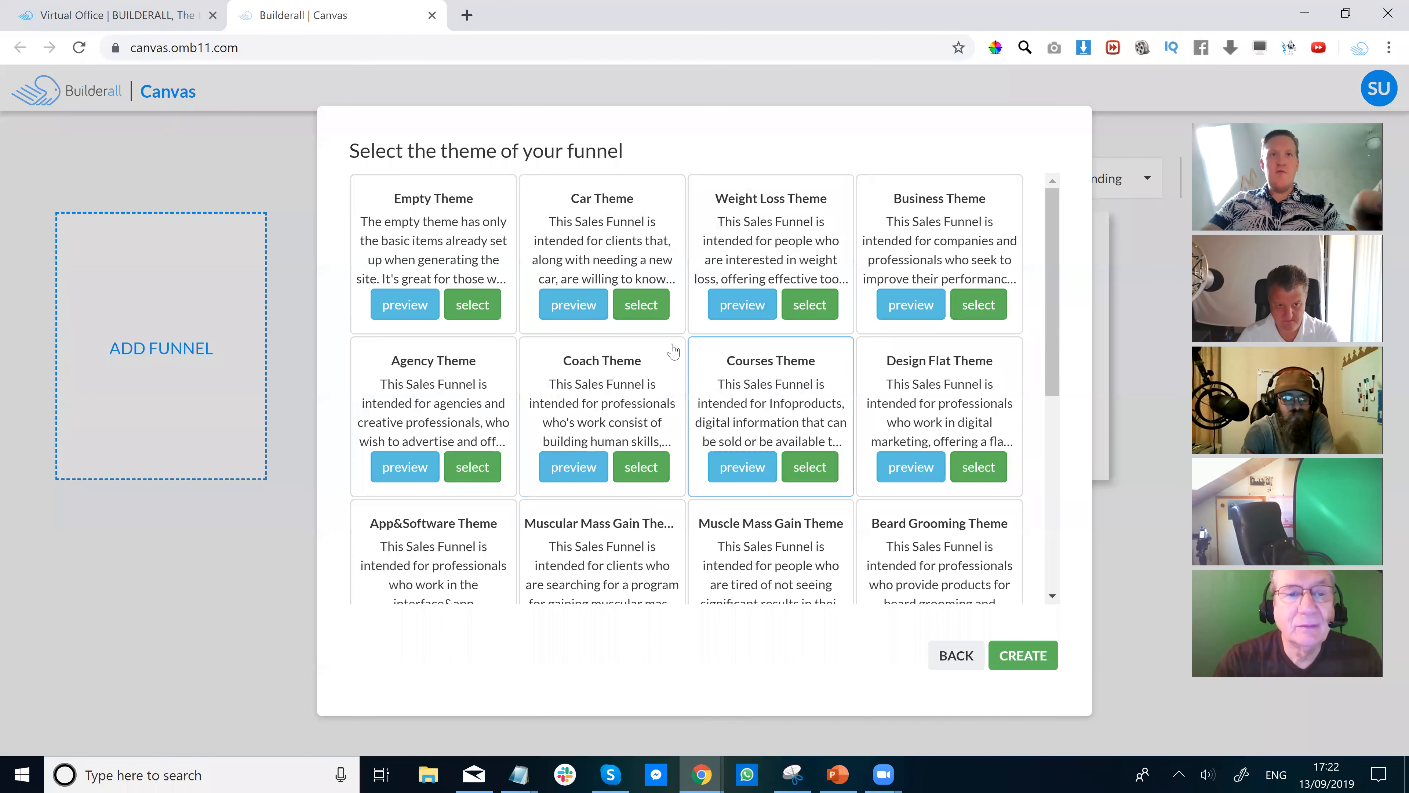
left_click(471, 305)
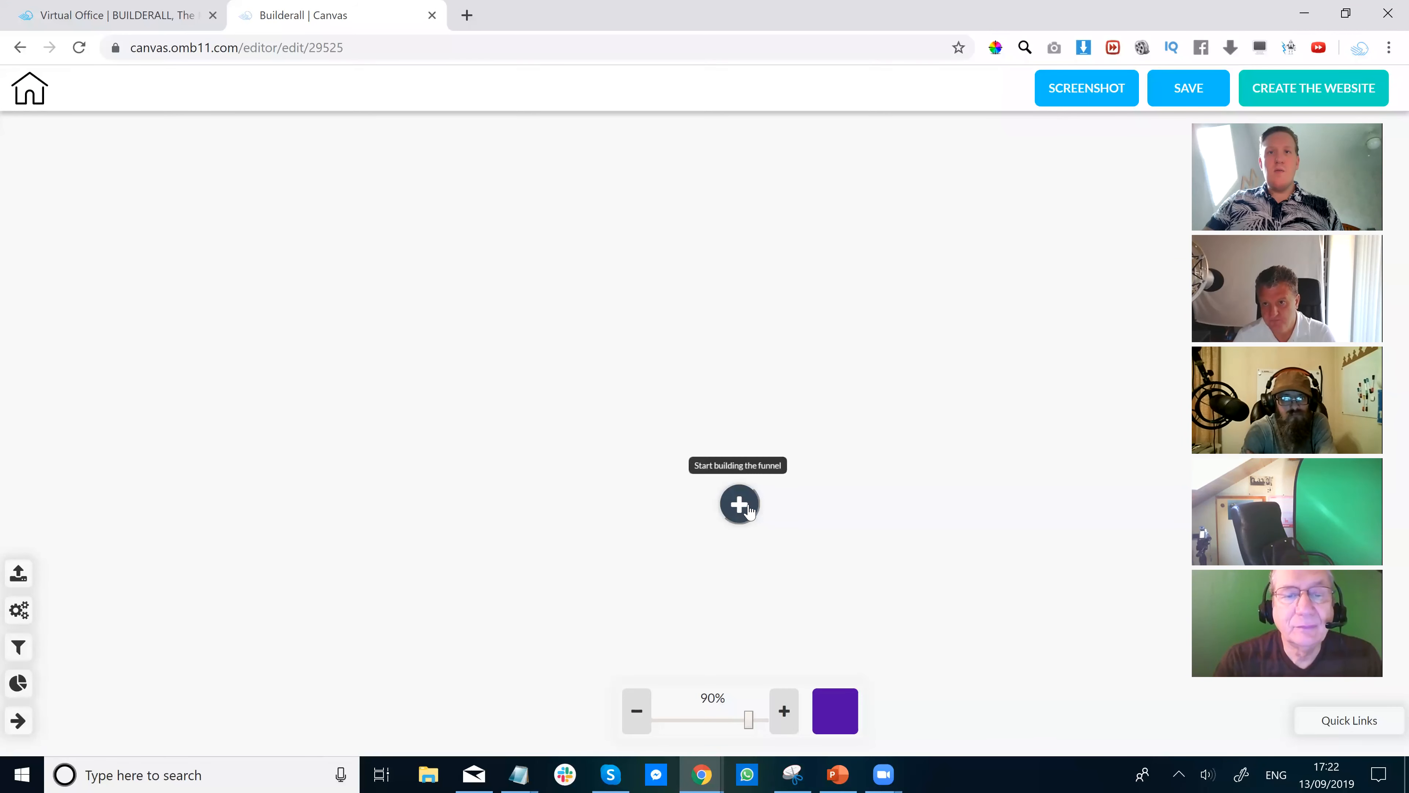
Add a Landing page as the funnel's first page.
left_click(738, 504)
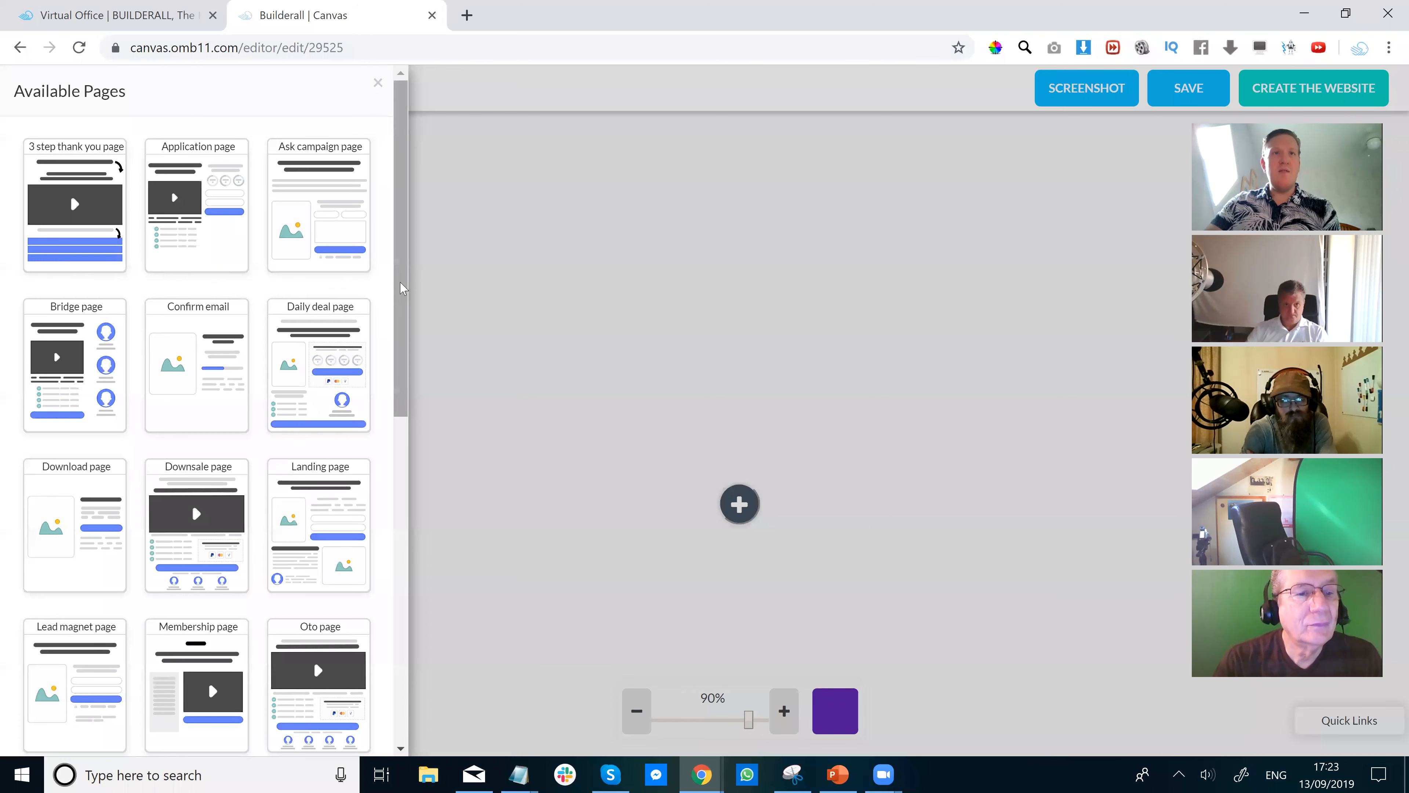
left_click_drag(403, 319, 387, 453)
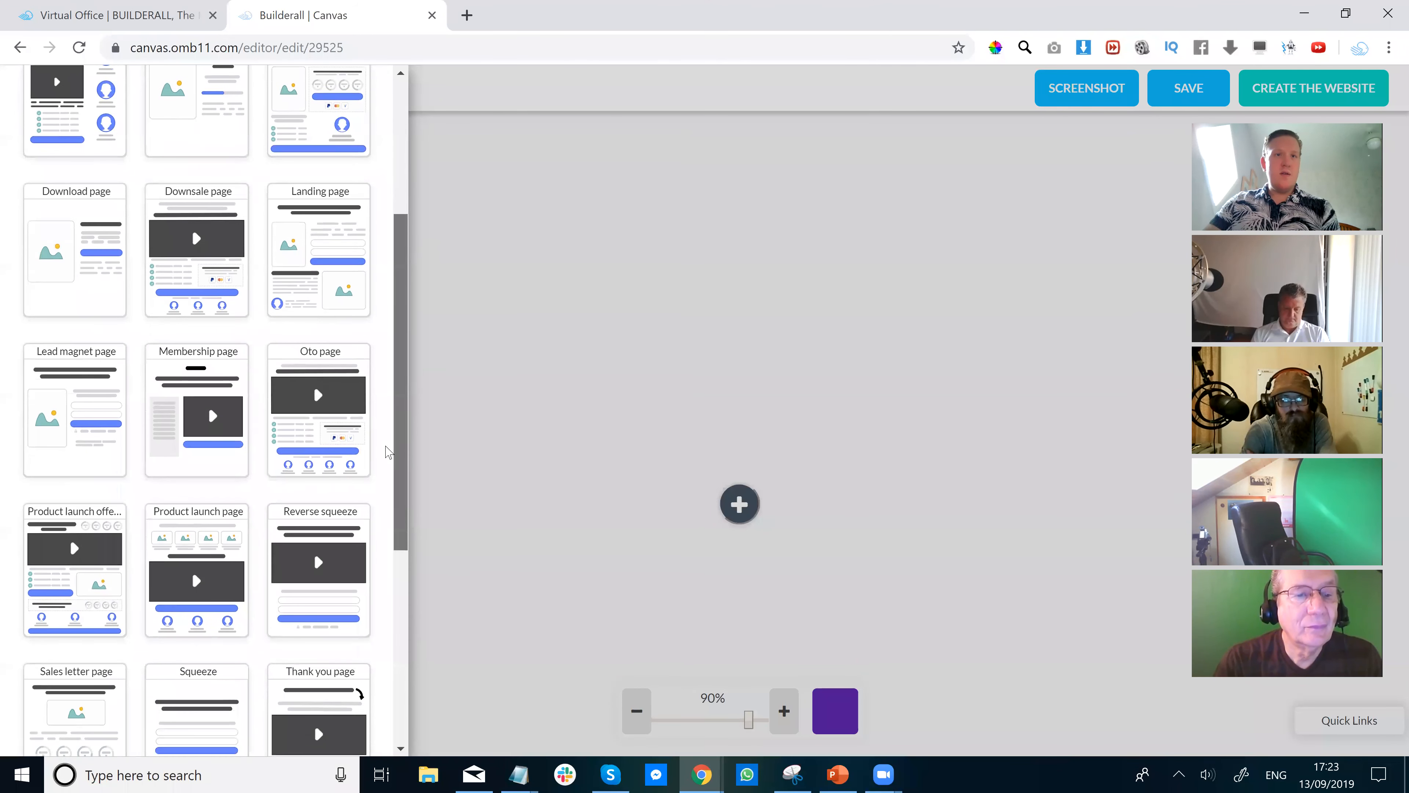
scroll(387, 452, "down", 6)
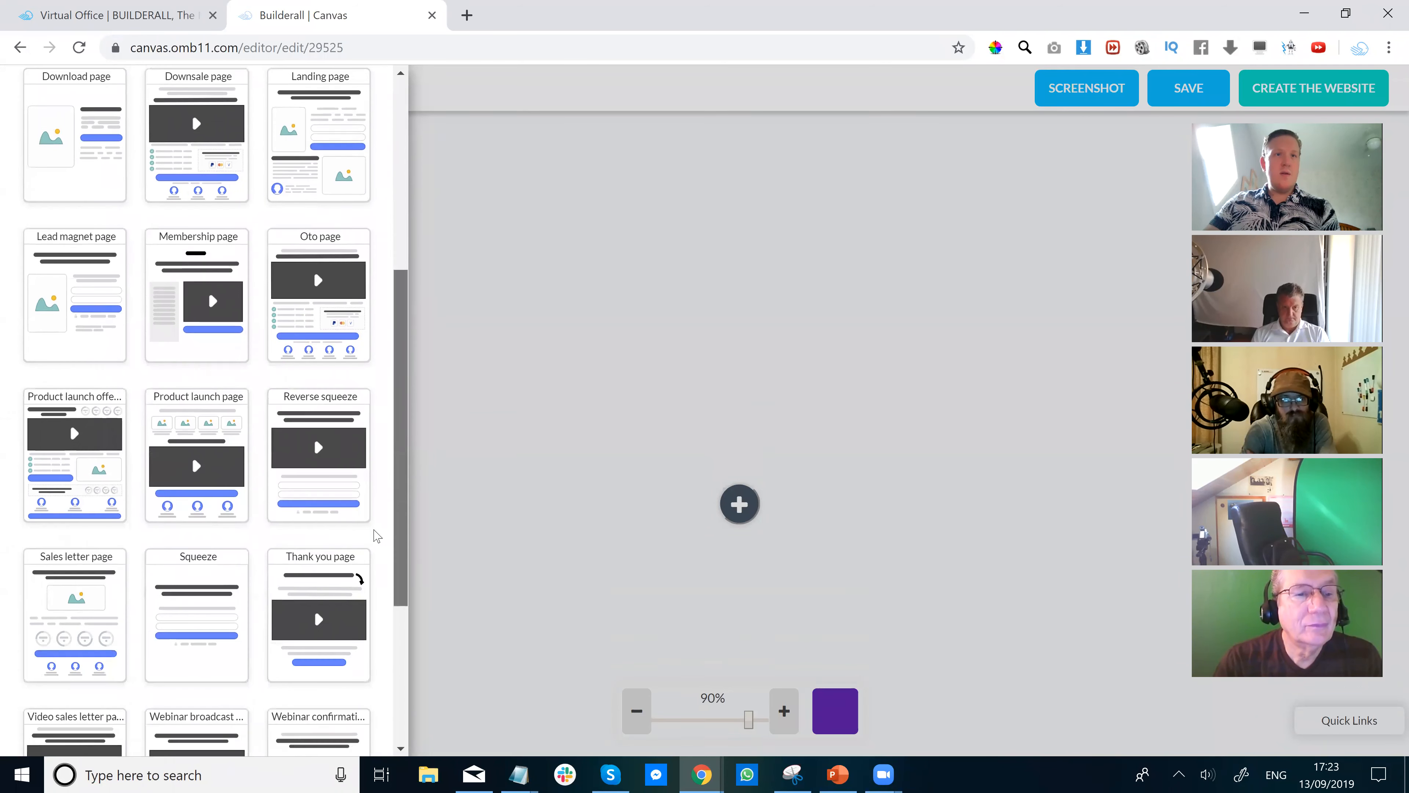
scroll(383, 329, "up", 10)
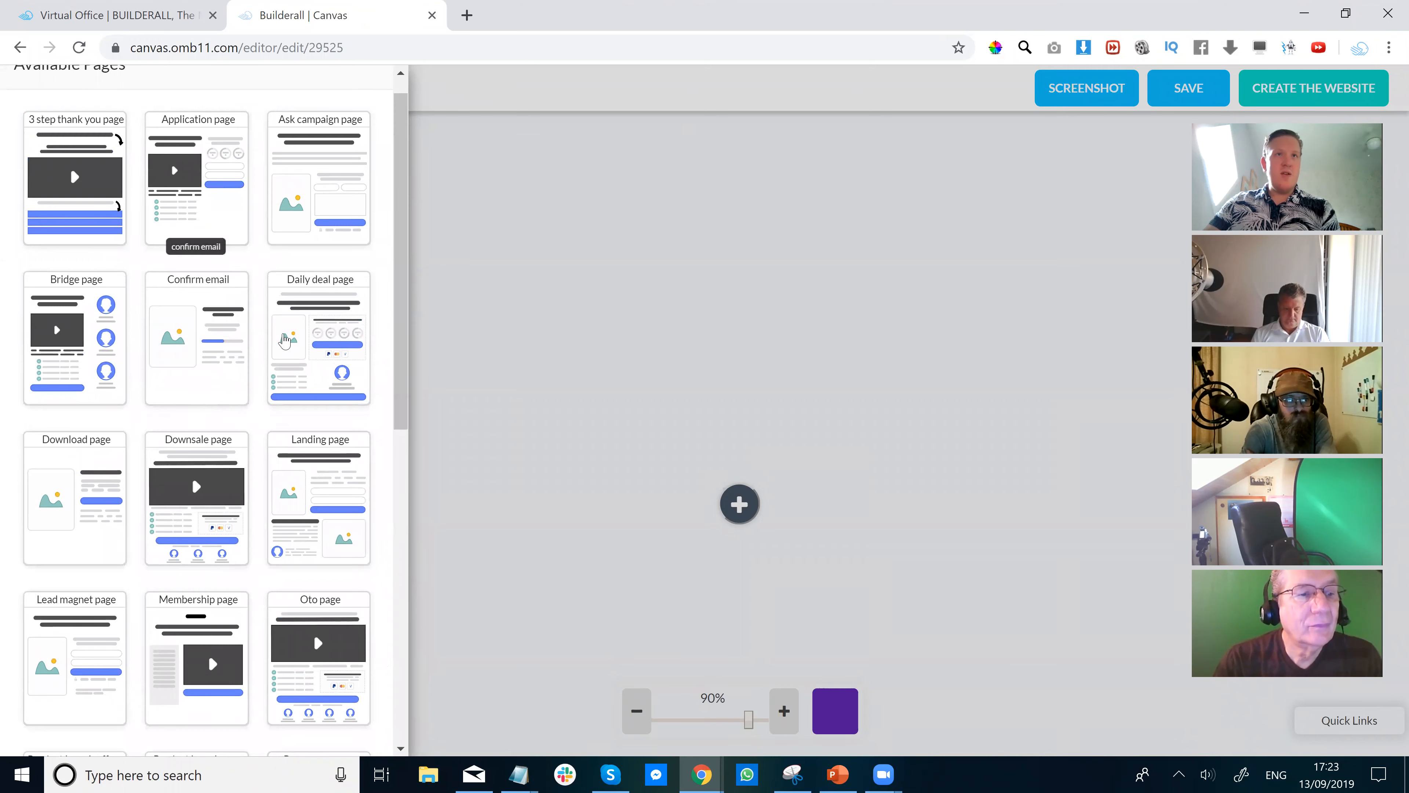
scroll(297, 361, "up", 1)
scroll(298, 366, "down", 4)
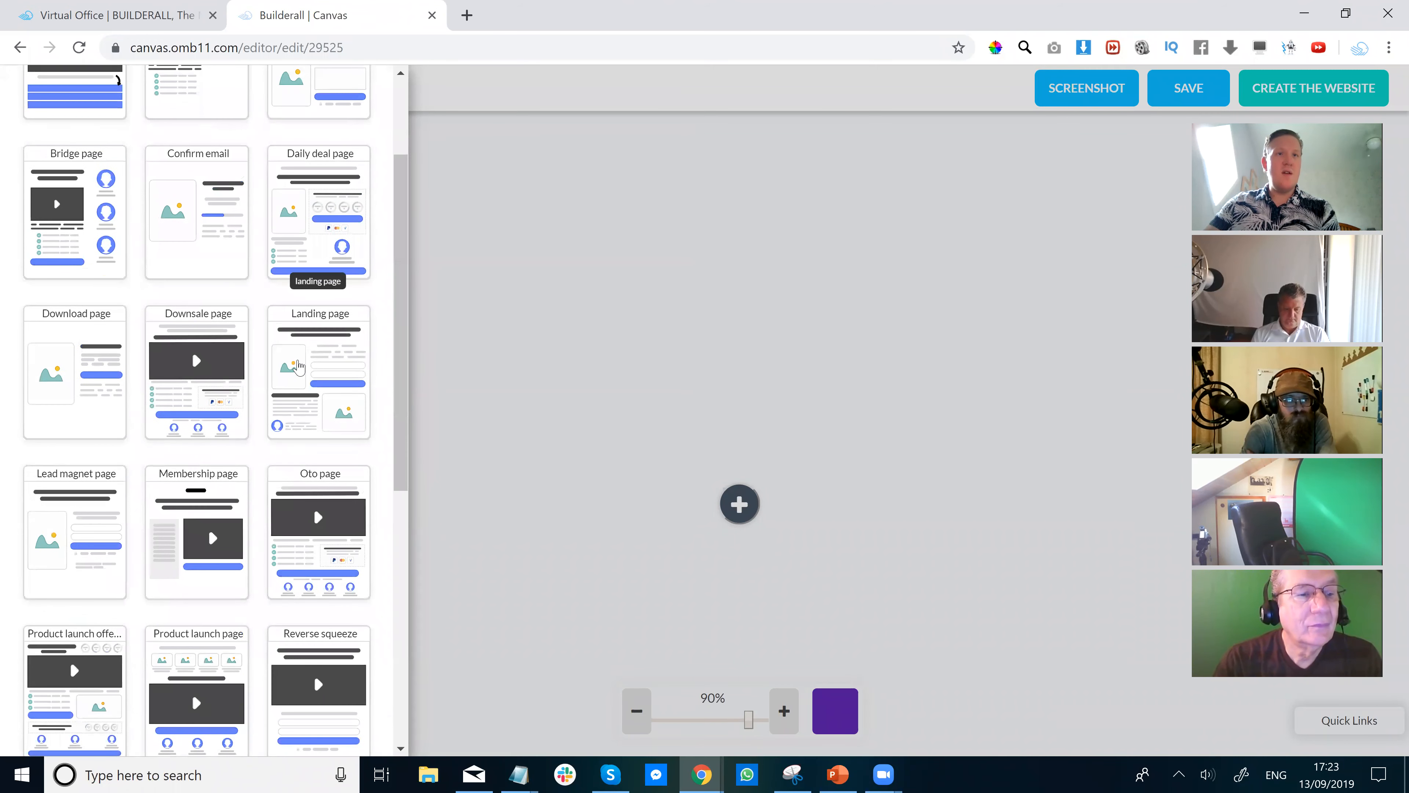
scroll(172, 459, "down", 4)
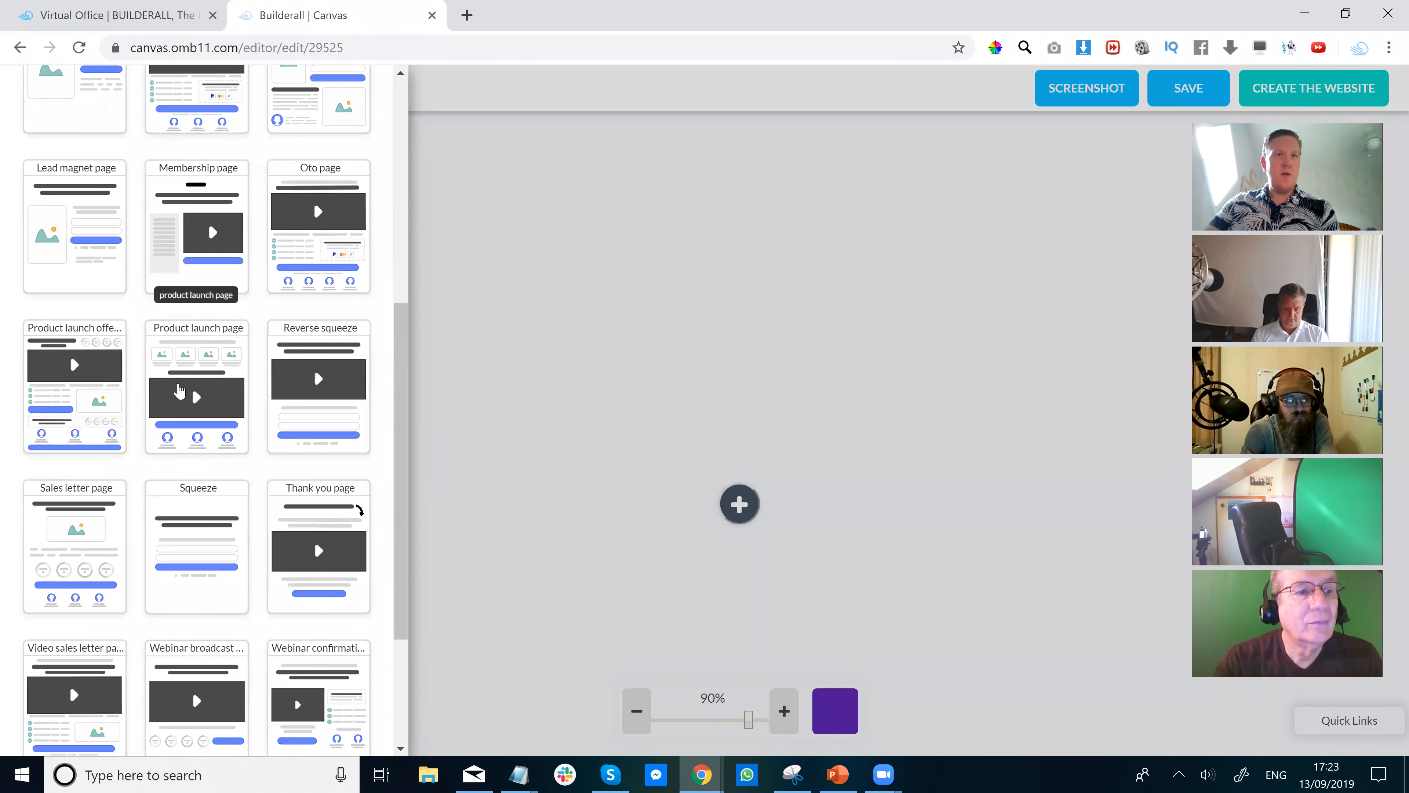
scroll(178, 506, "down", 4)
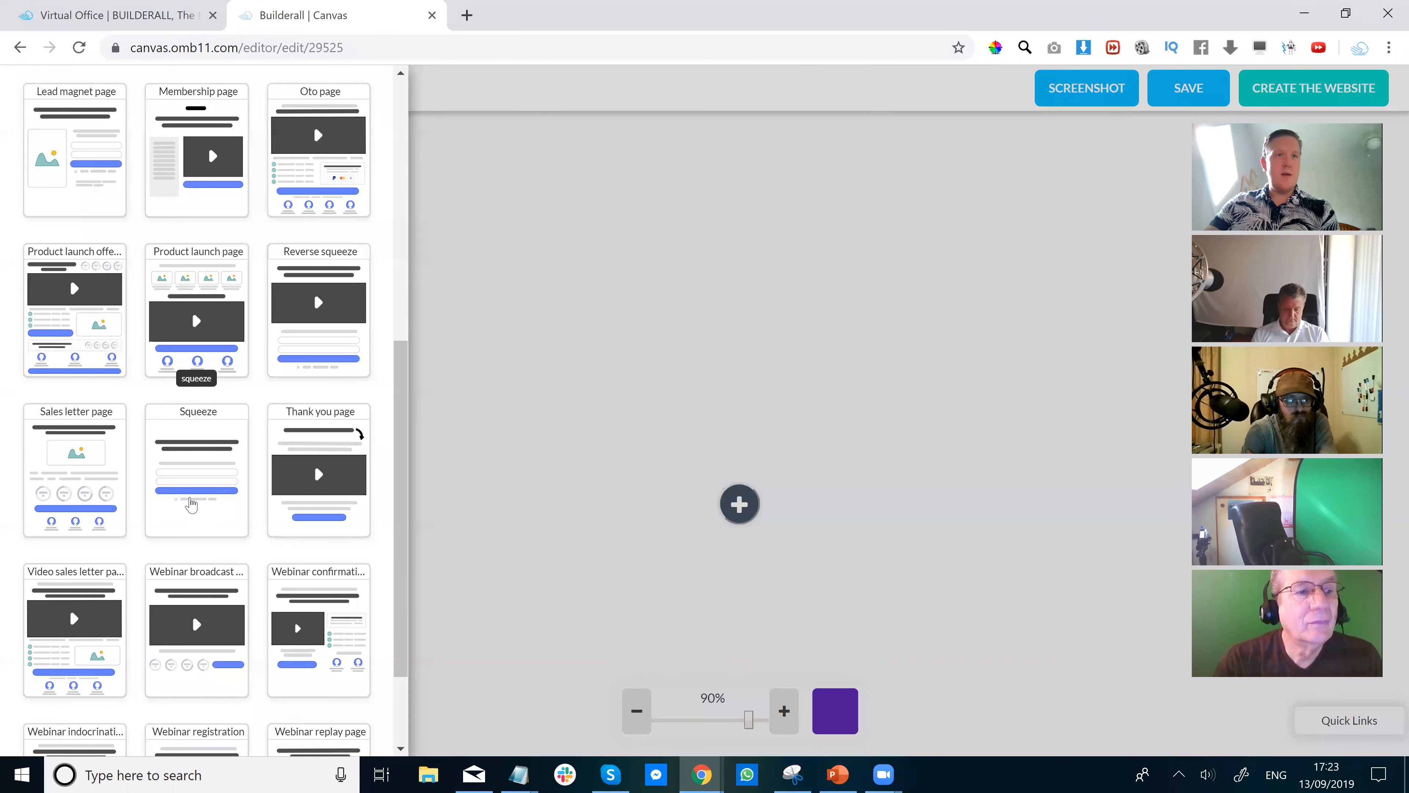
scroll(192, 501, "up", 4)
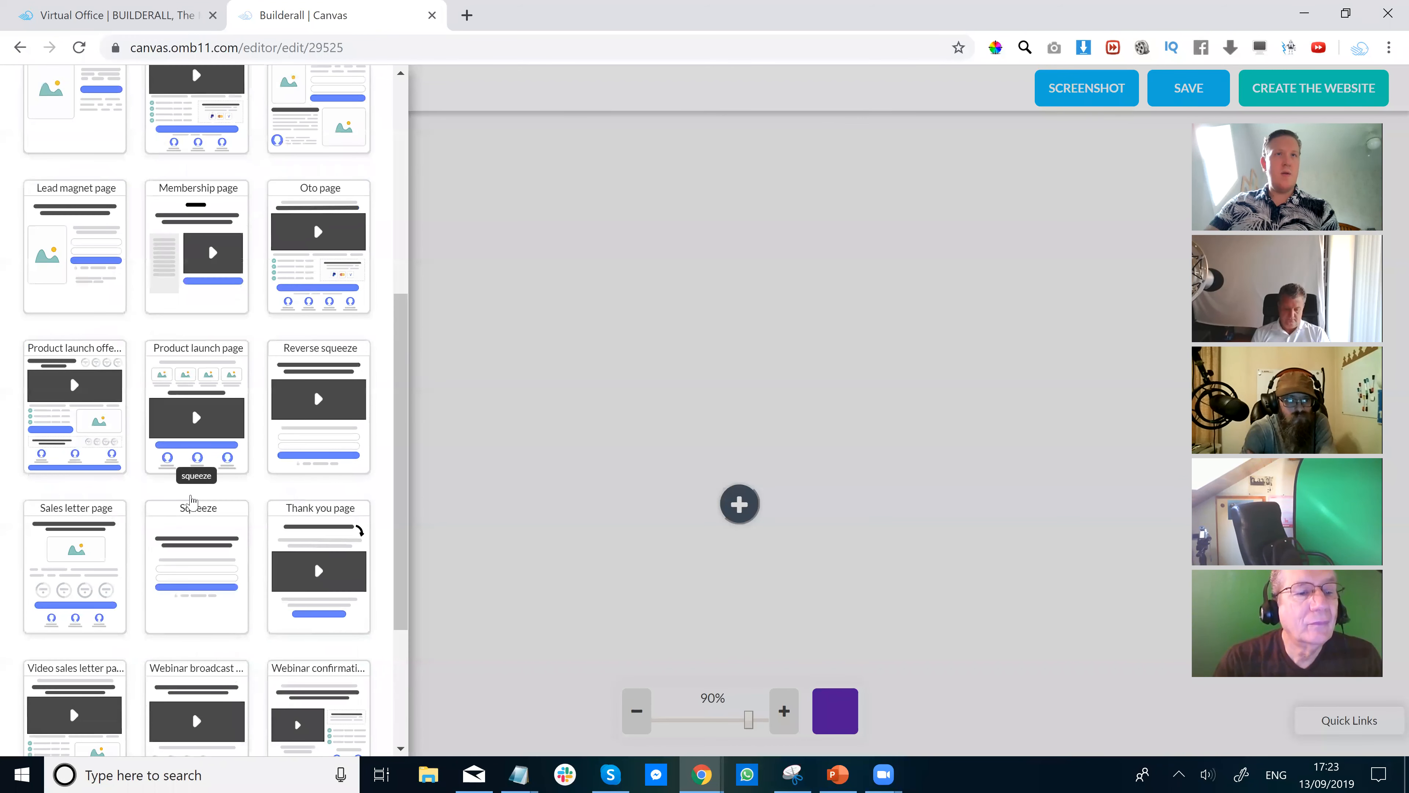
scroll(193, 502, "up", 4)
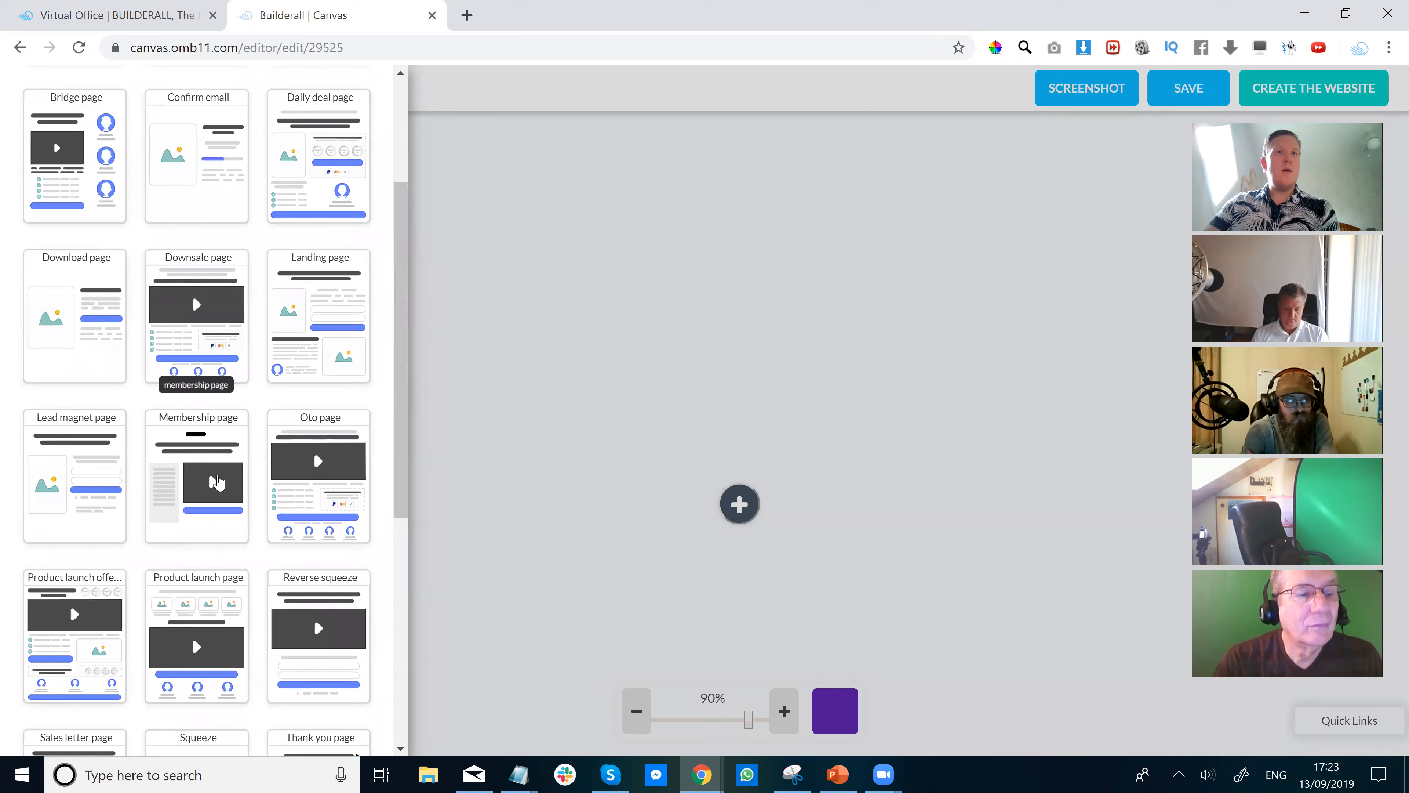
left_click(302, 312)
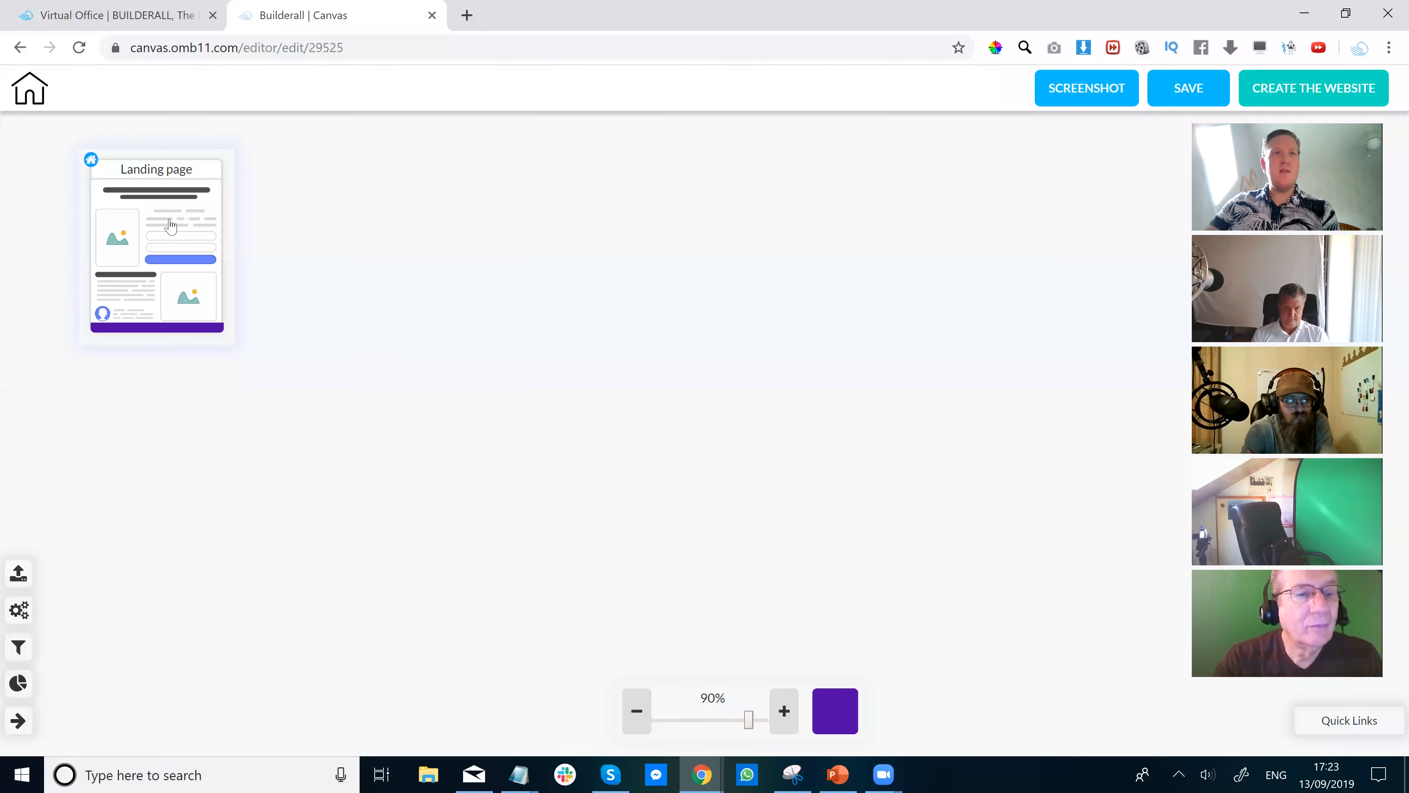
Link a Thank you page after the Landing page and shift its card slightly left.
mouse_move(158, 302)
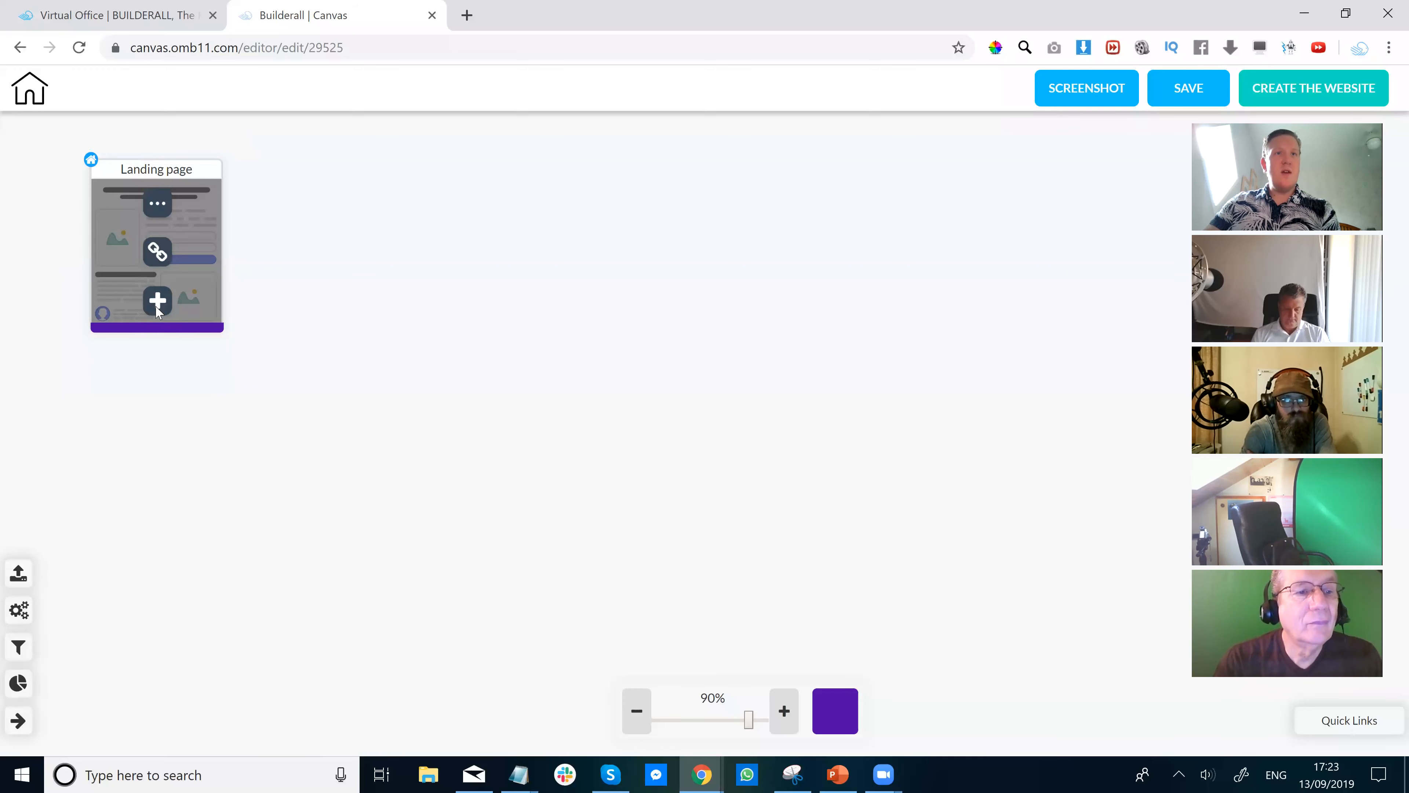
left_click(157, 302)
scroll(301, 471, "down", 2)
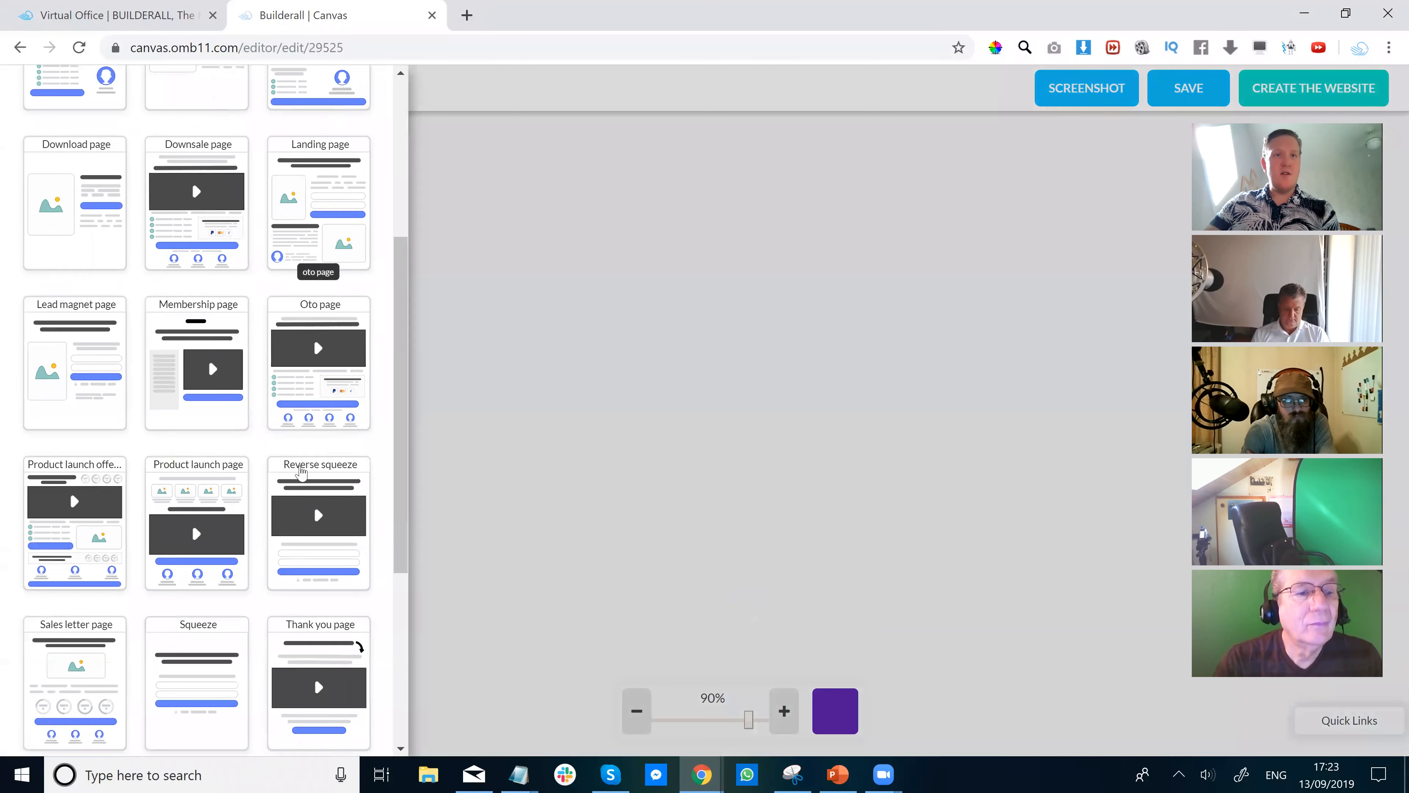
scroll(301, 472, "down", 2)
left_click(316, 553)
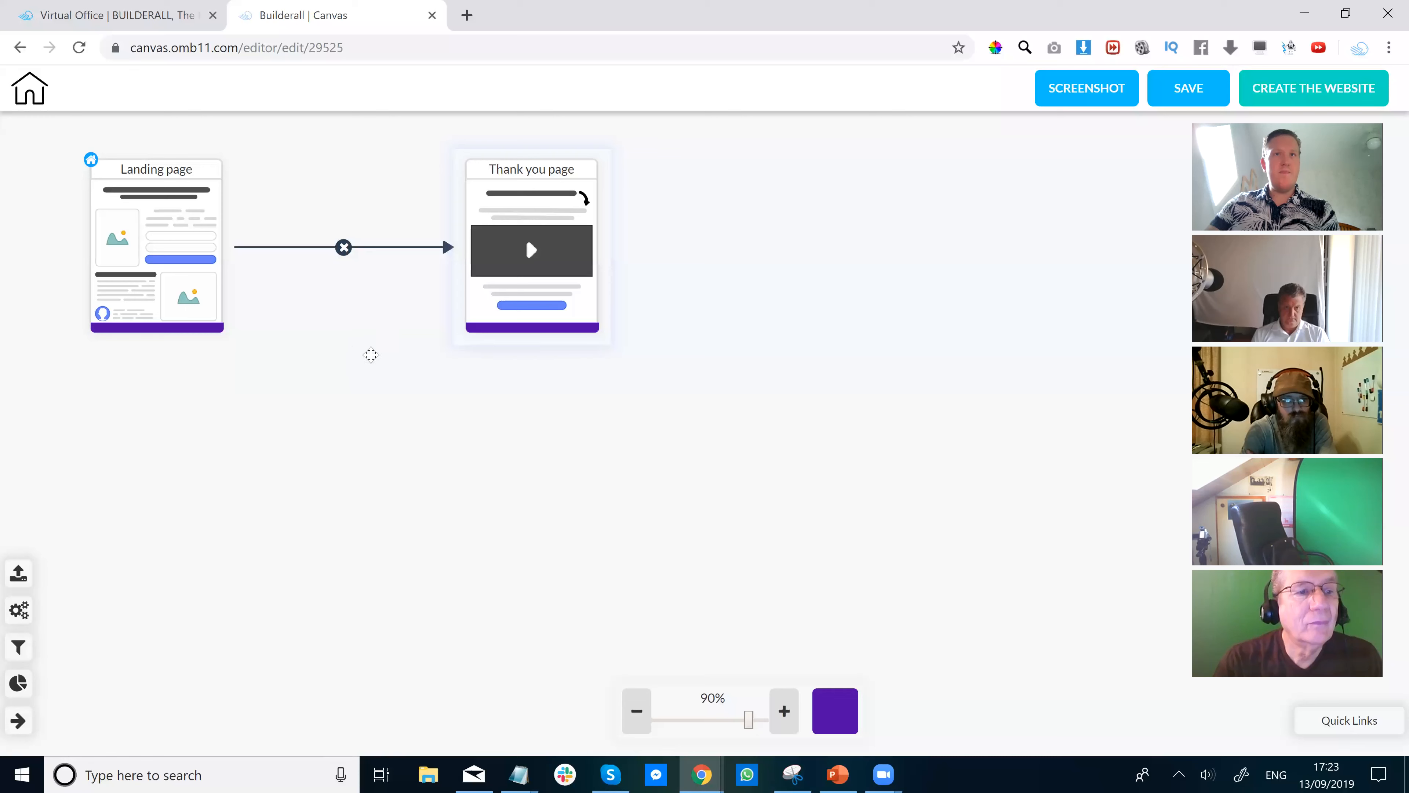
left_click_drag(559, 288, 522, 298)
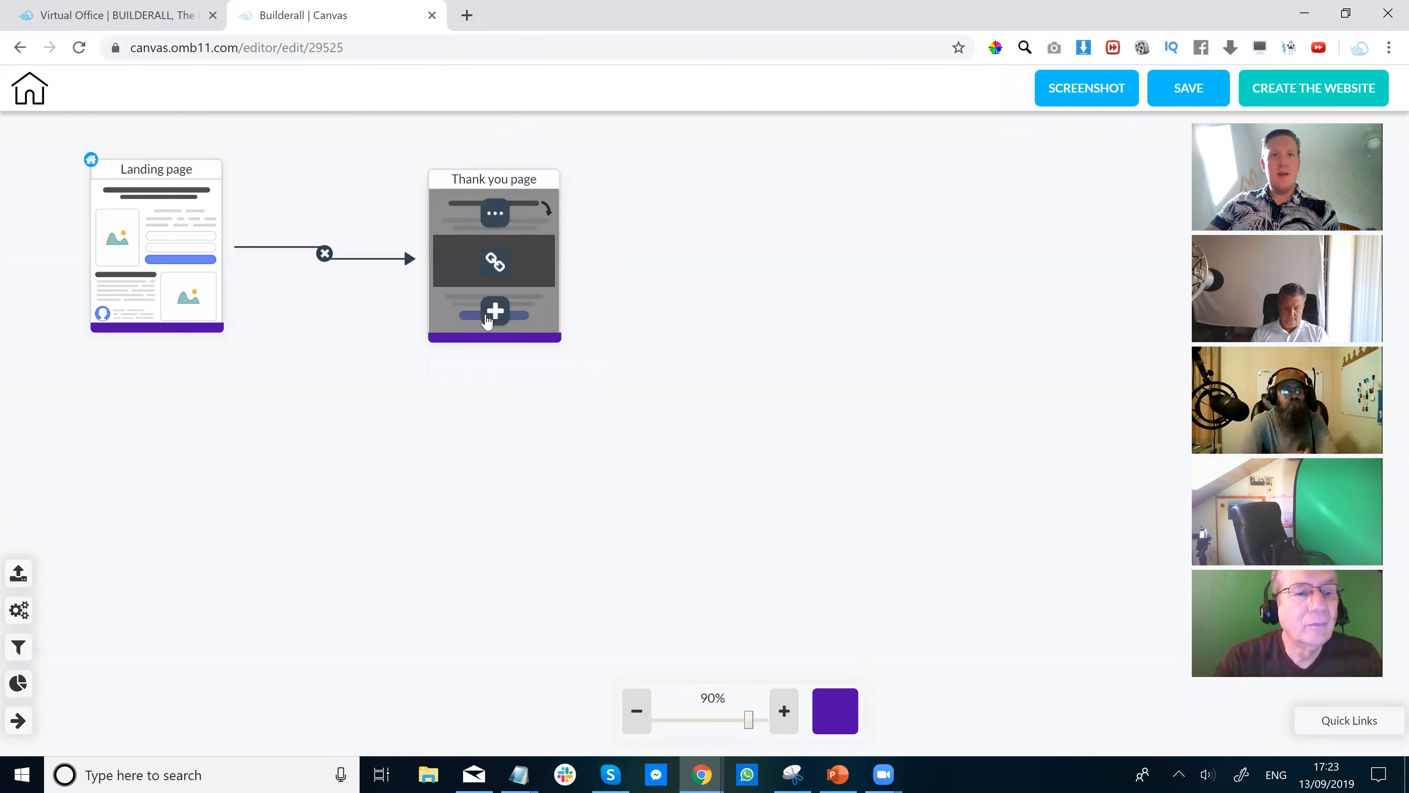
Link a Membership page after the Thank you page.
left_click(488, 319)
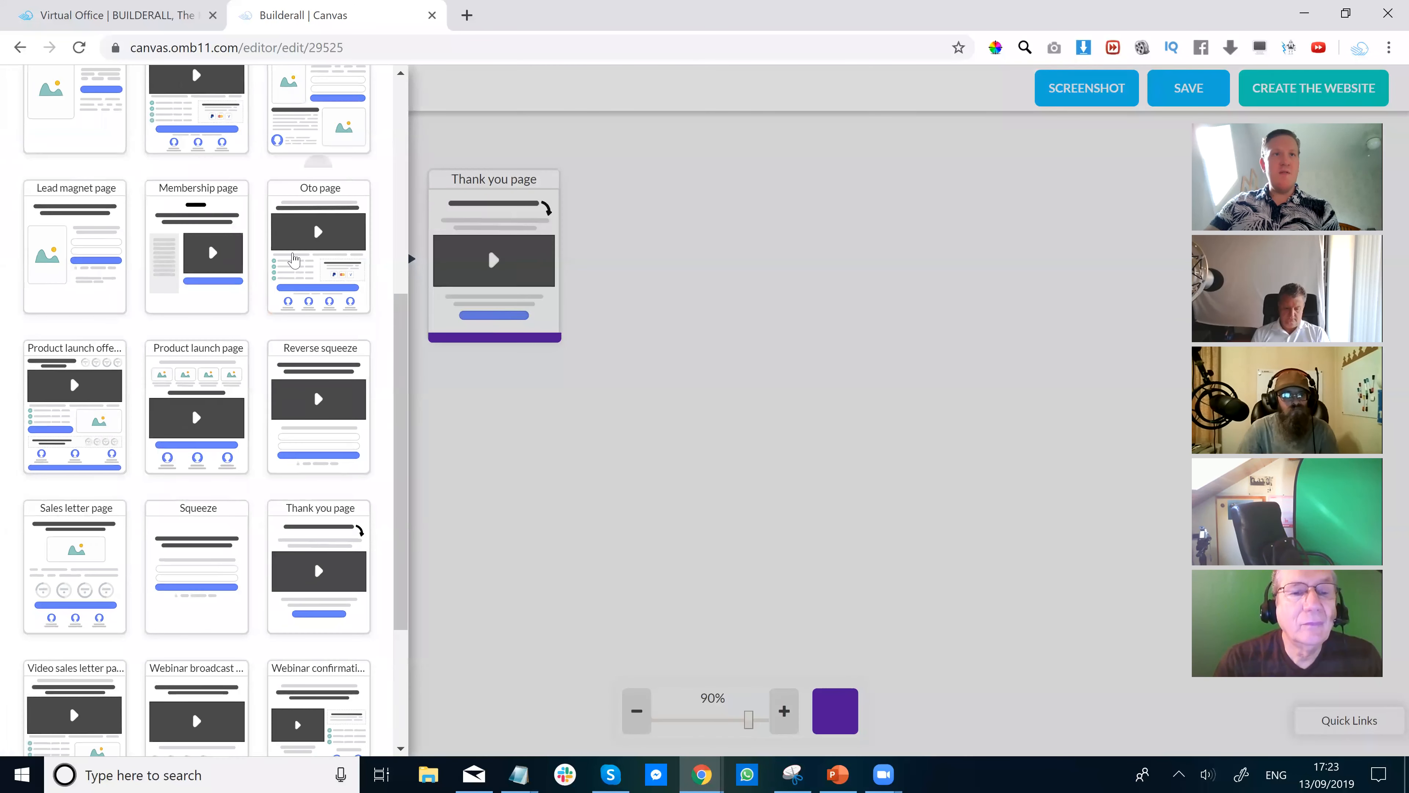
left_click(194, 252)
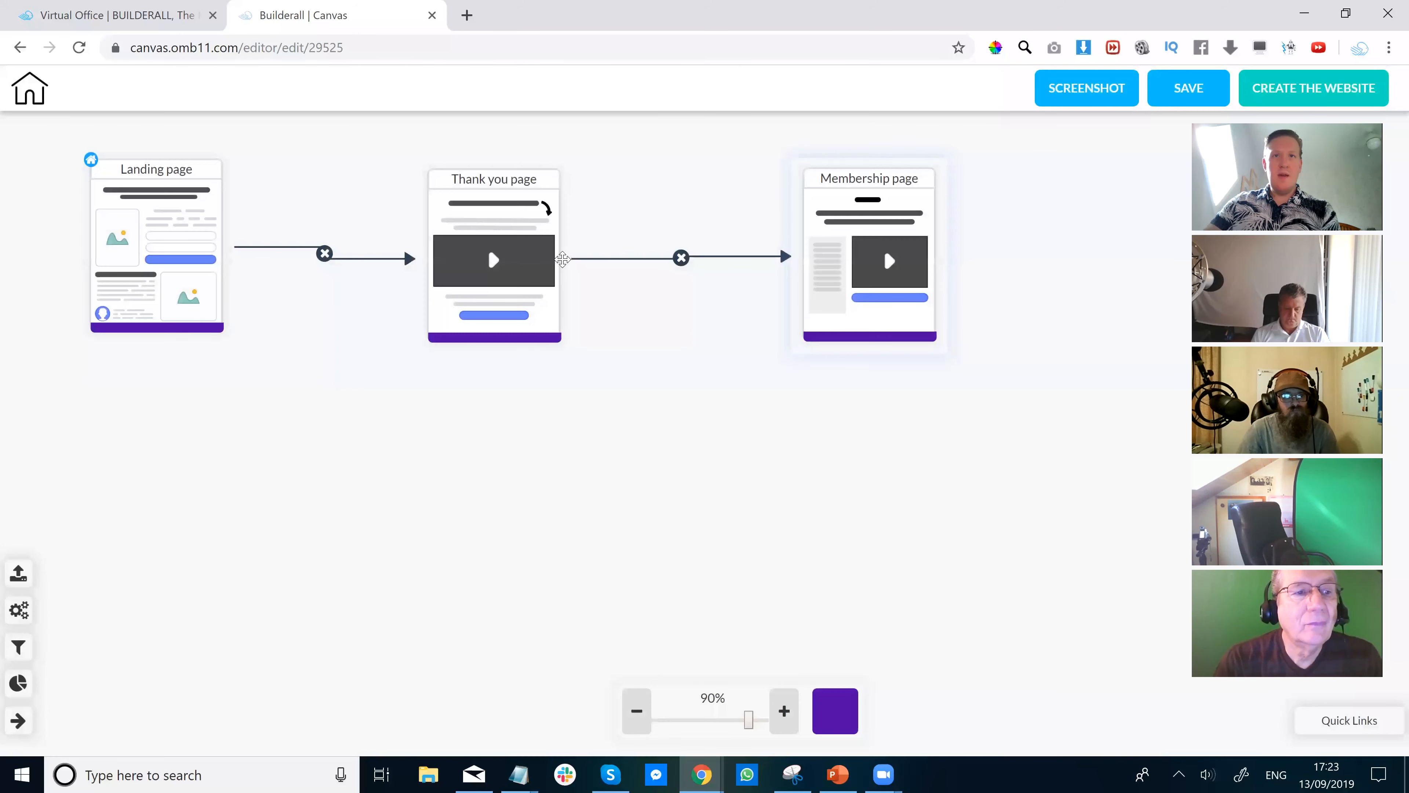
mouse_move(888, 313)
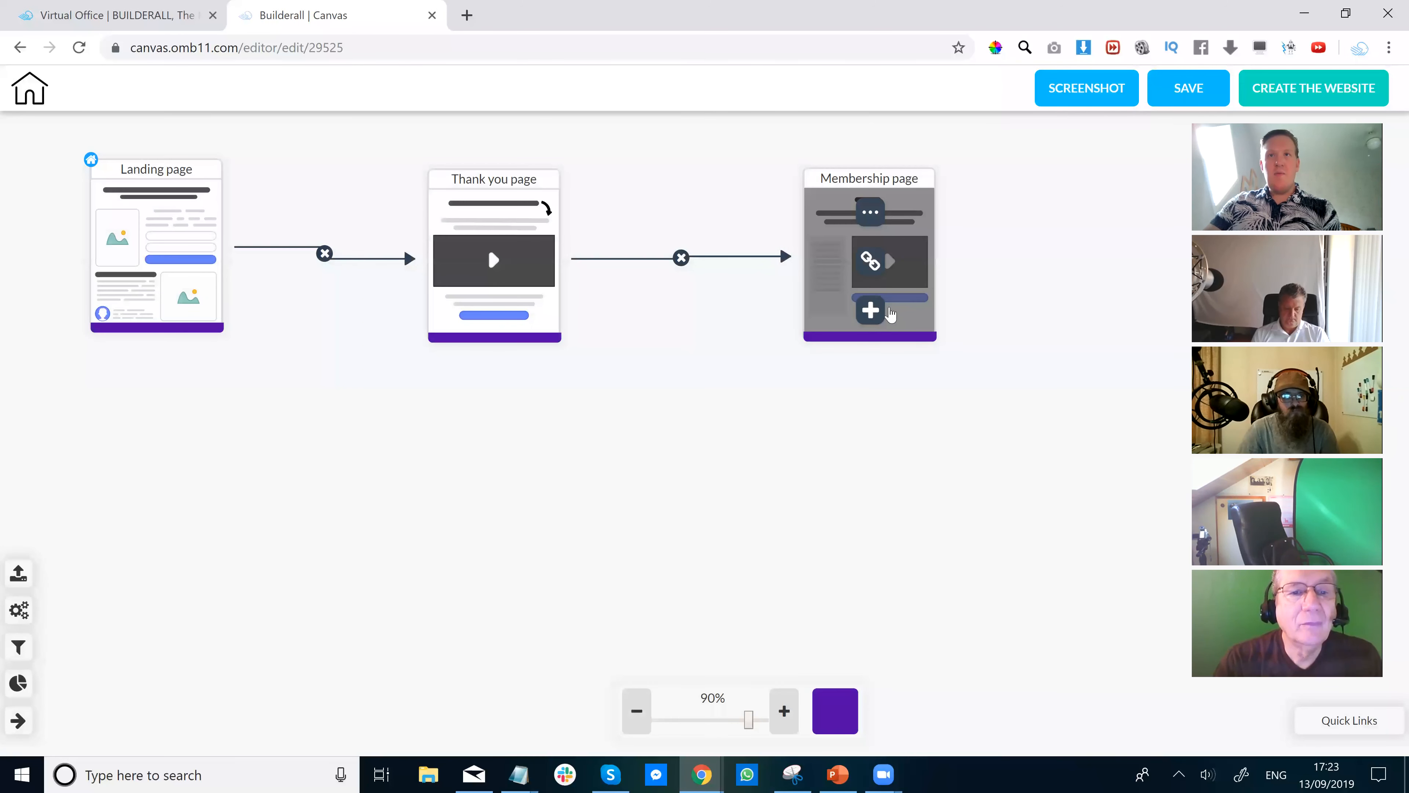
left_click(887, 312)
In the Membership page's layout options, choose Add a Layout and mark it Restricted.
left_click(1052, 351)
left_click(869, 210)
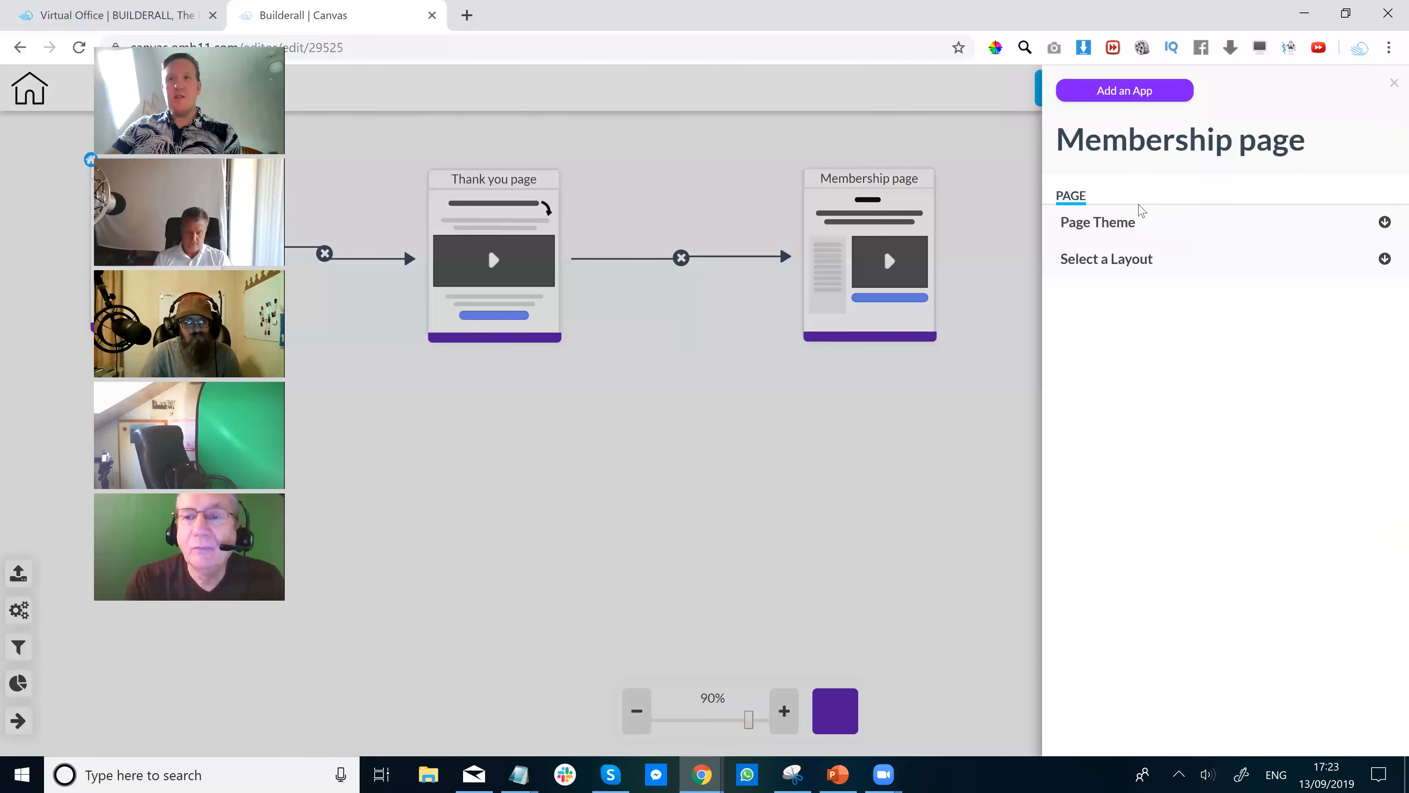
left_click(1385, 260)
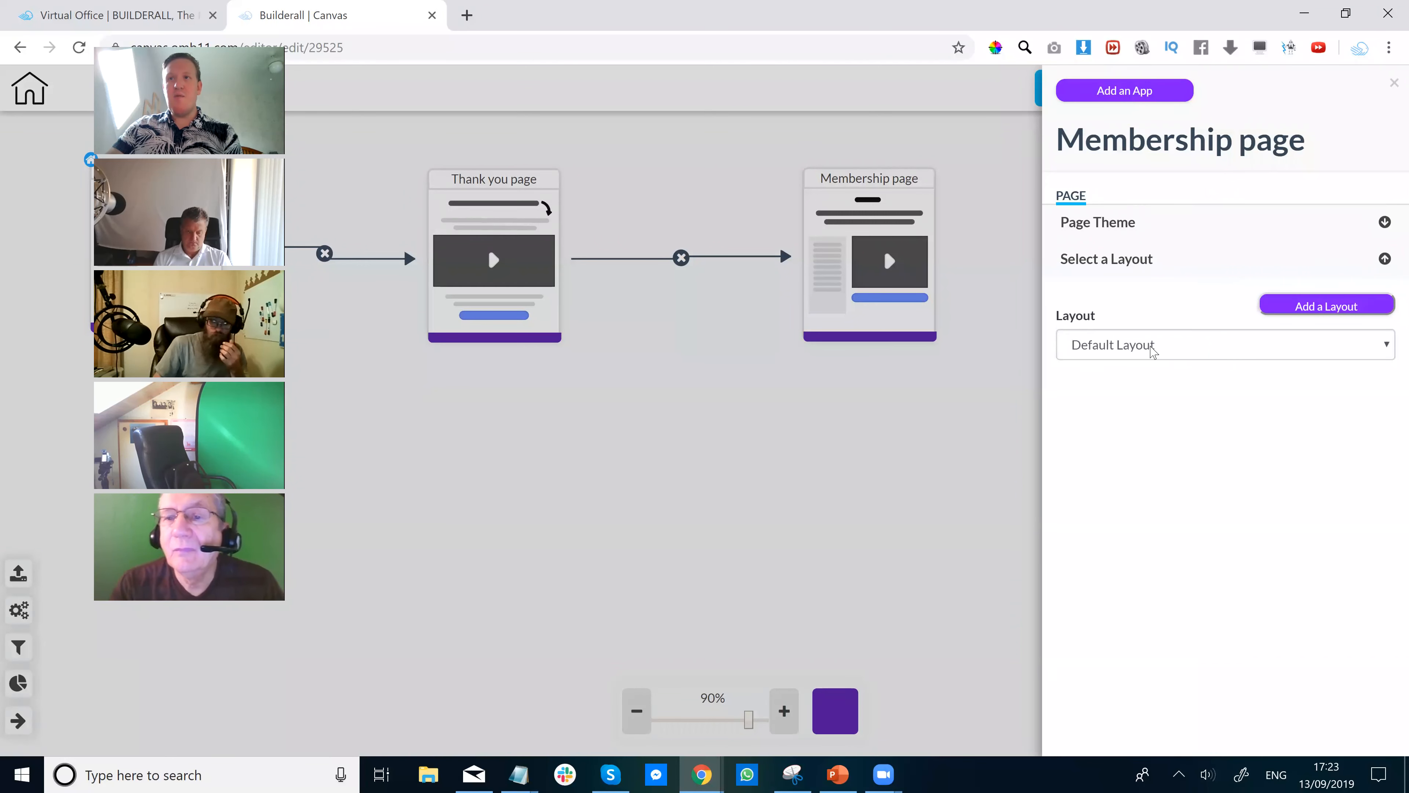
left_click(1153, 351)
left_click(1323, 306)
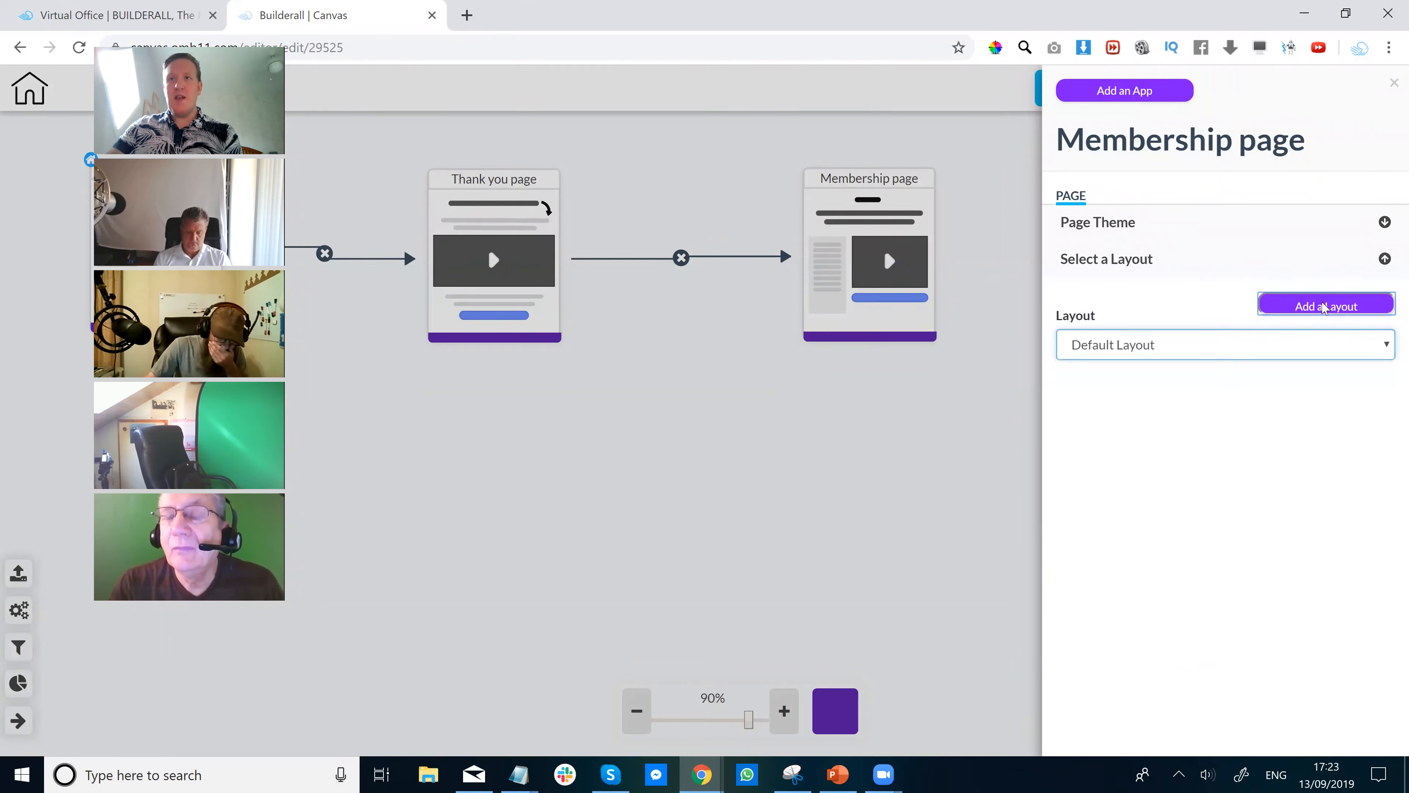
left_click(644, 462)
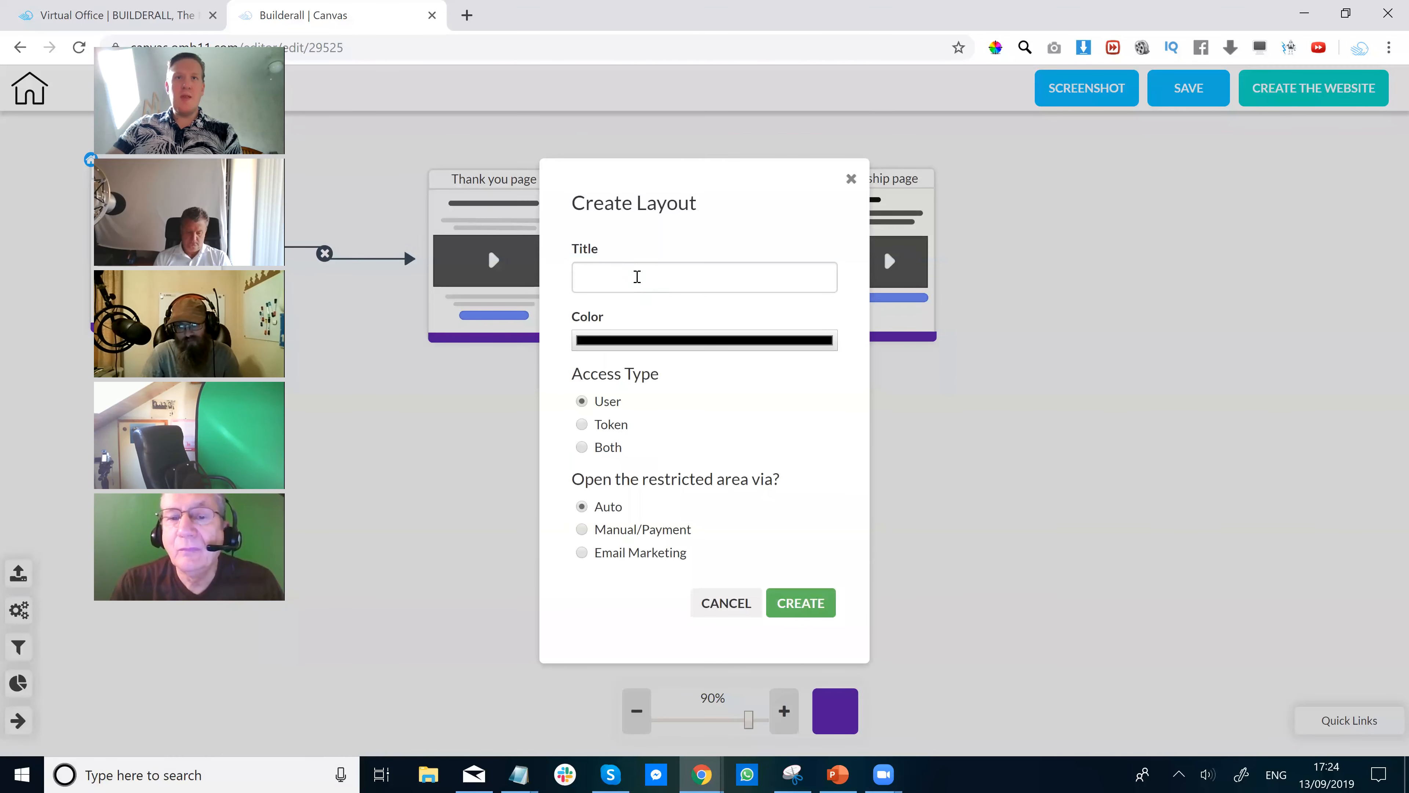
Create a restricted layout titled 'Member Area' with access through Email Marketing.
left_click(637, 276)
type("Membe")
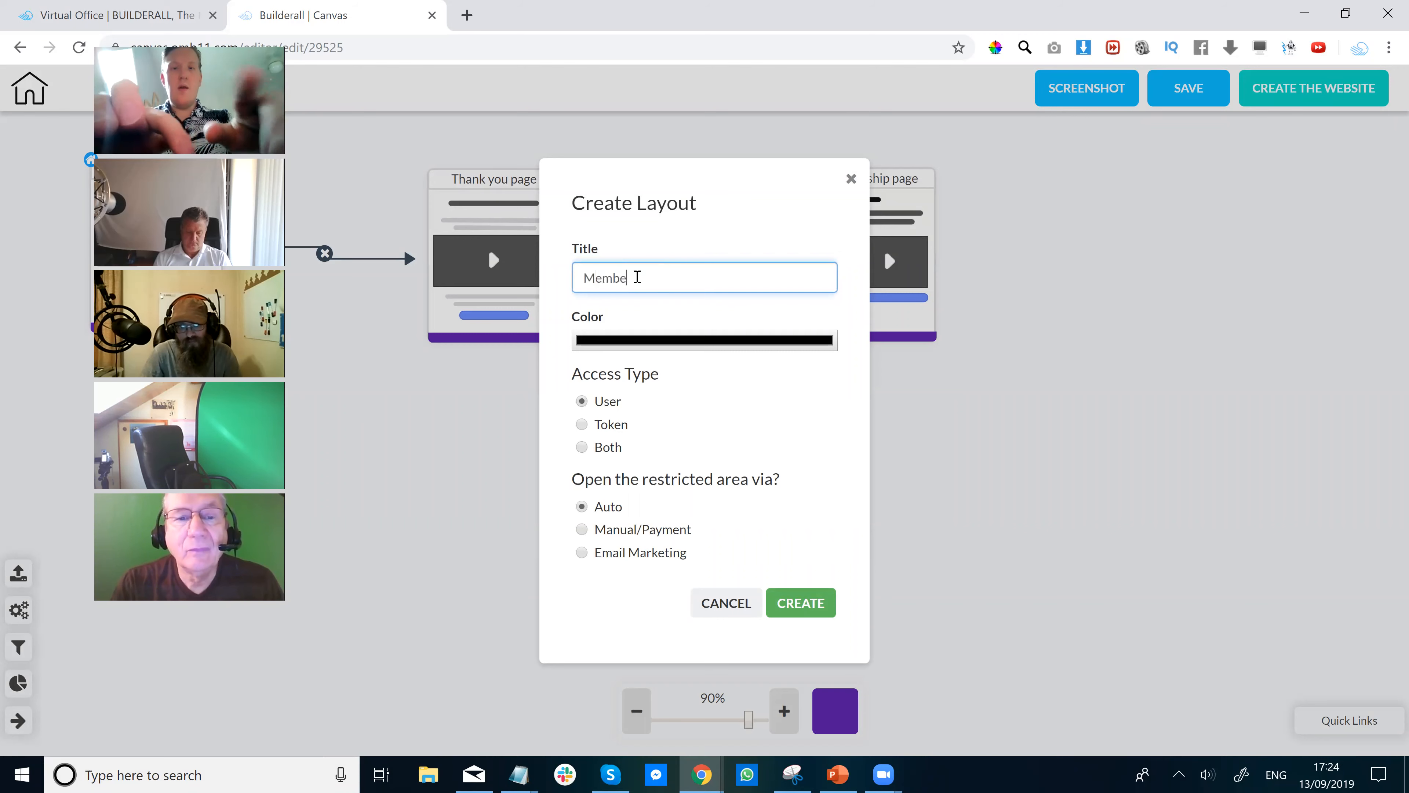
type("r Area")
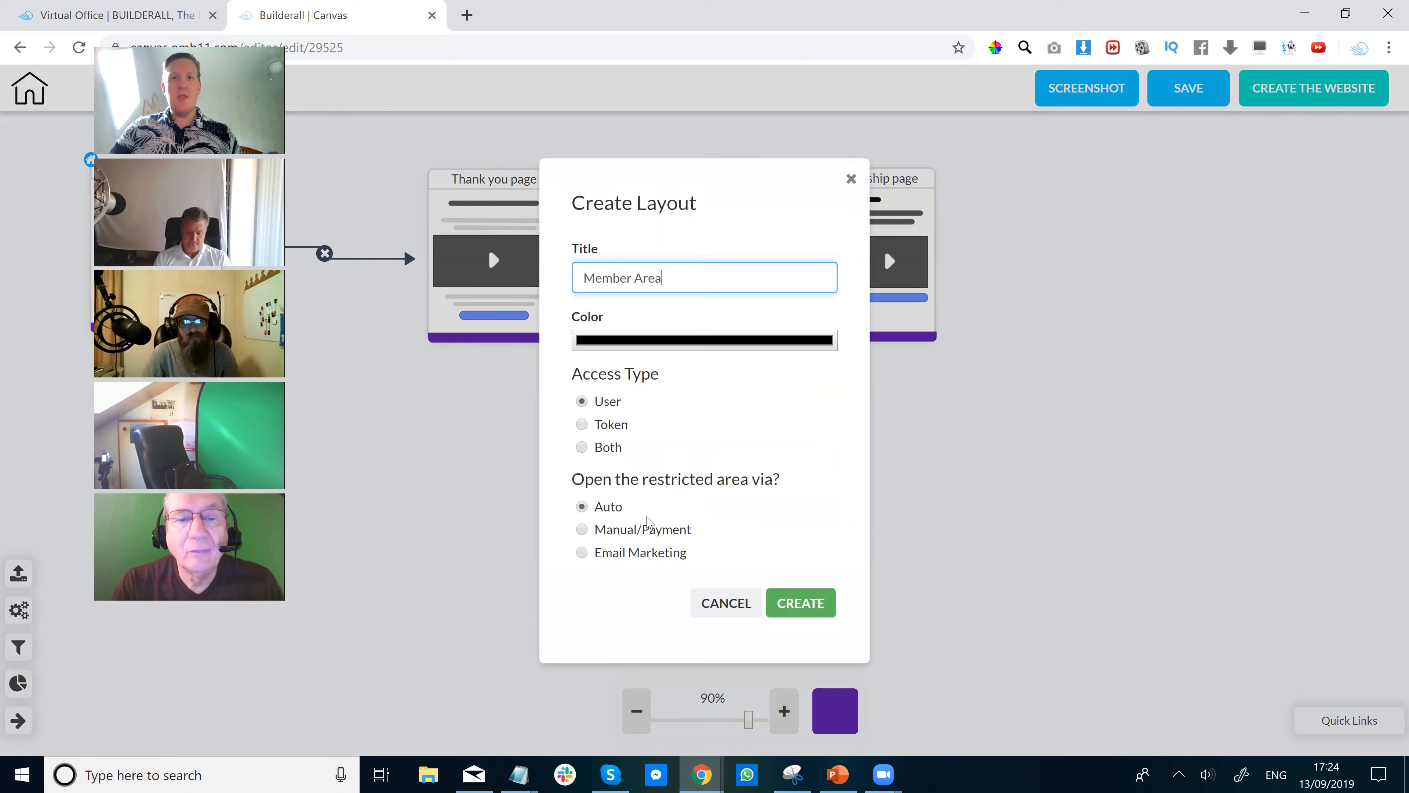
left_click(582, 553)
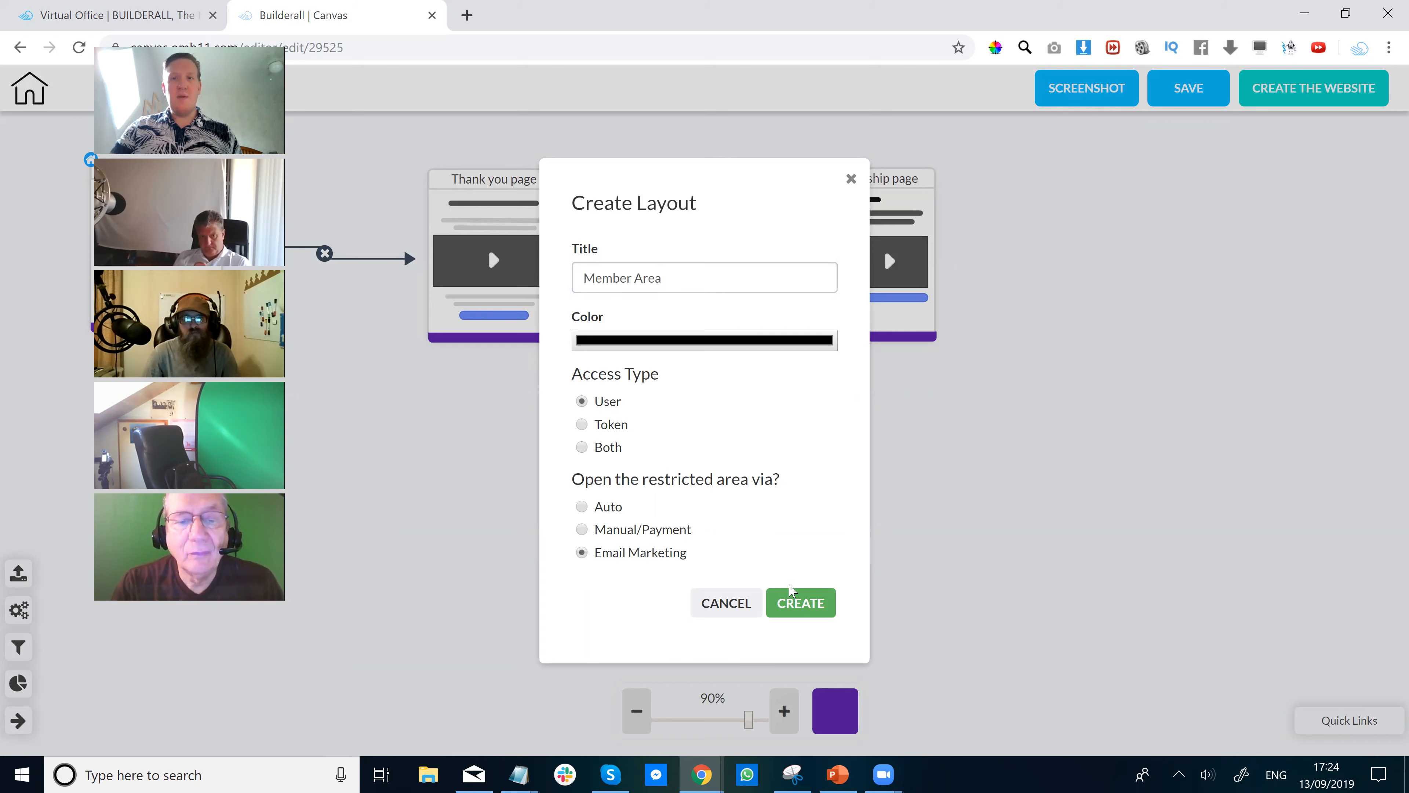
left_click(804, 602)
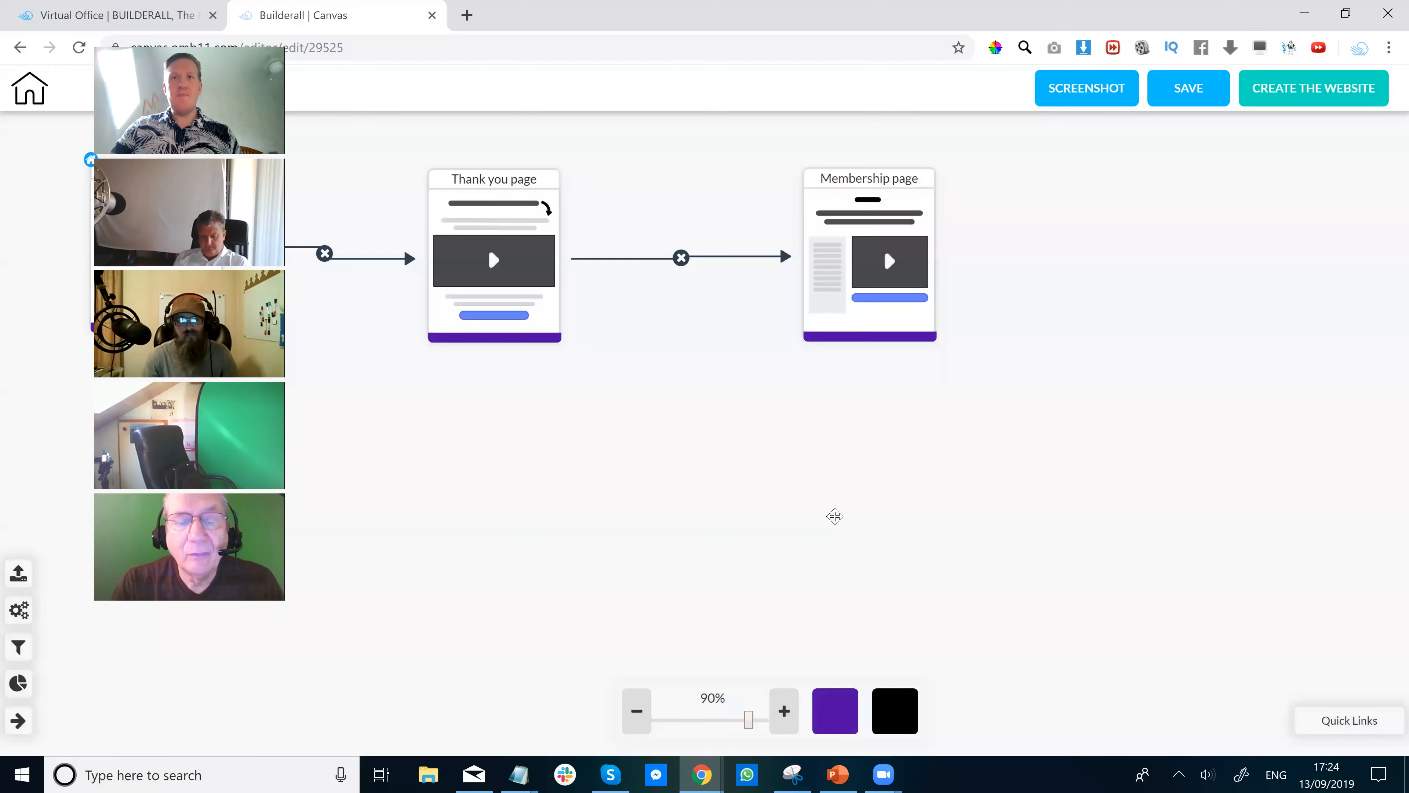
Assign the Member Area layout to the Membership page and close its settings.
scroll(843, 467, "up", 1)
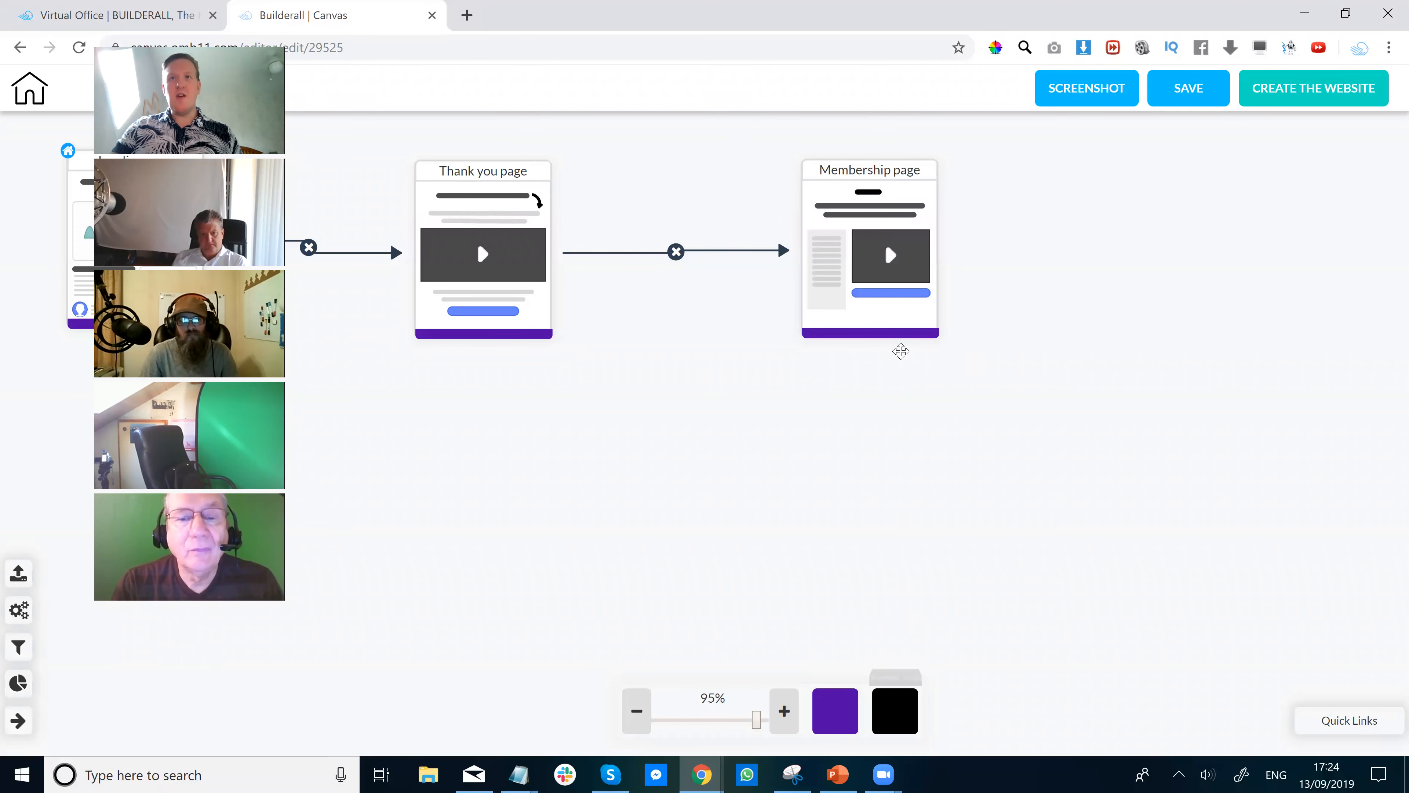
left_click(868, 203)
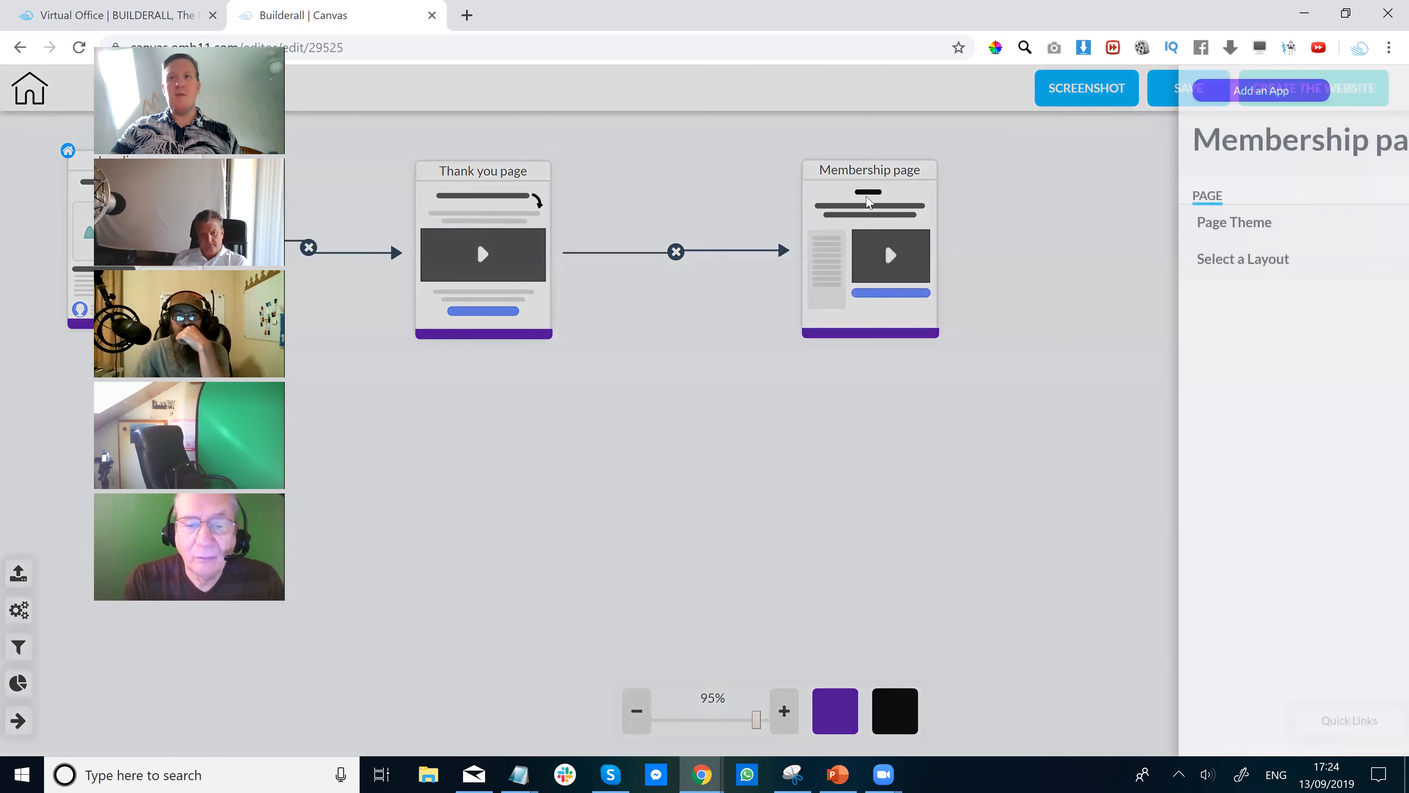
left_click(1165, 261)
left_click(1204, 345)
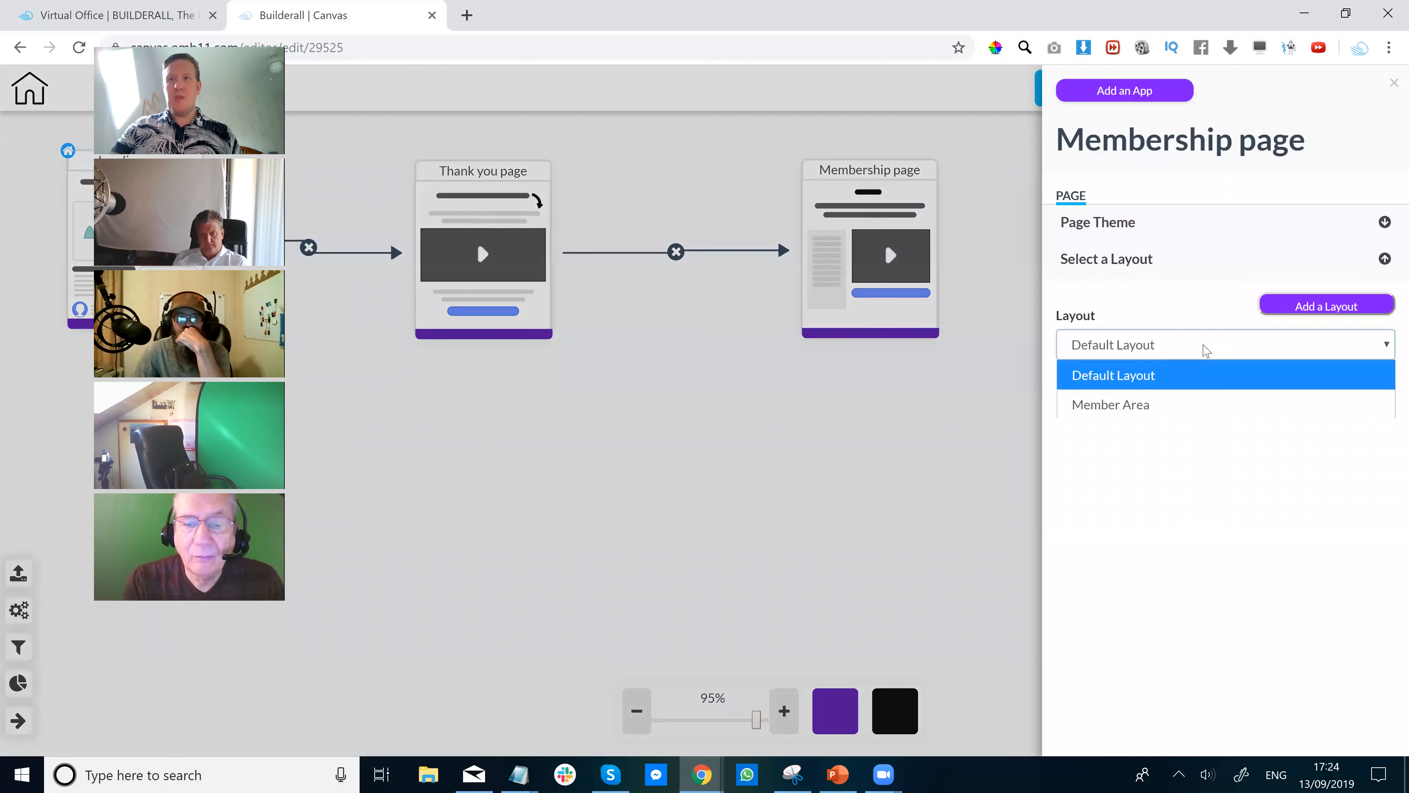
left_click(1154, 405)
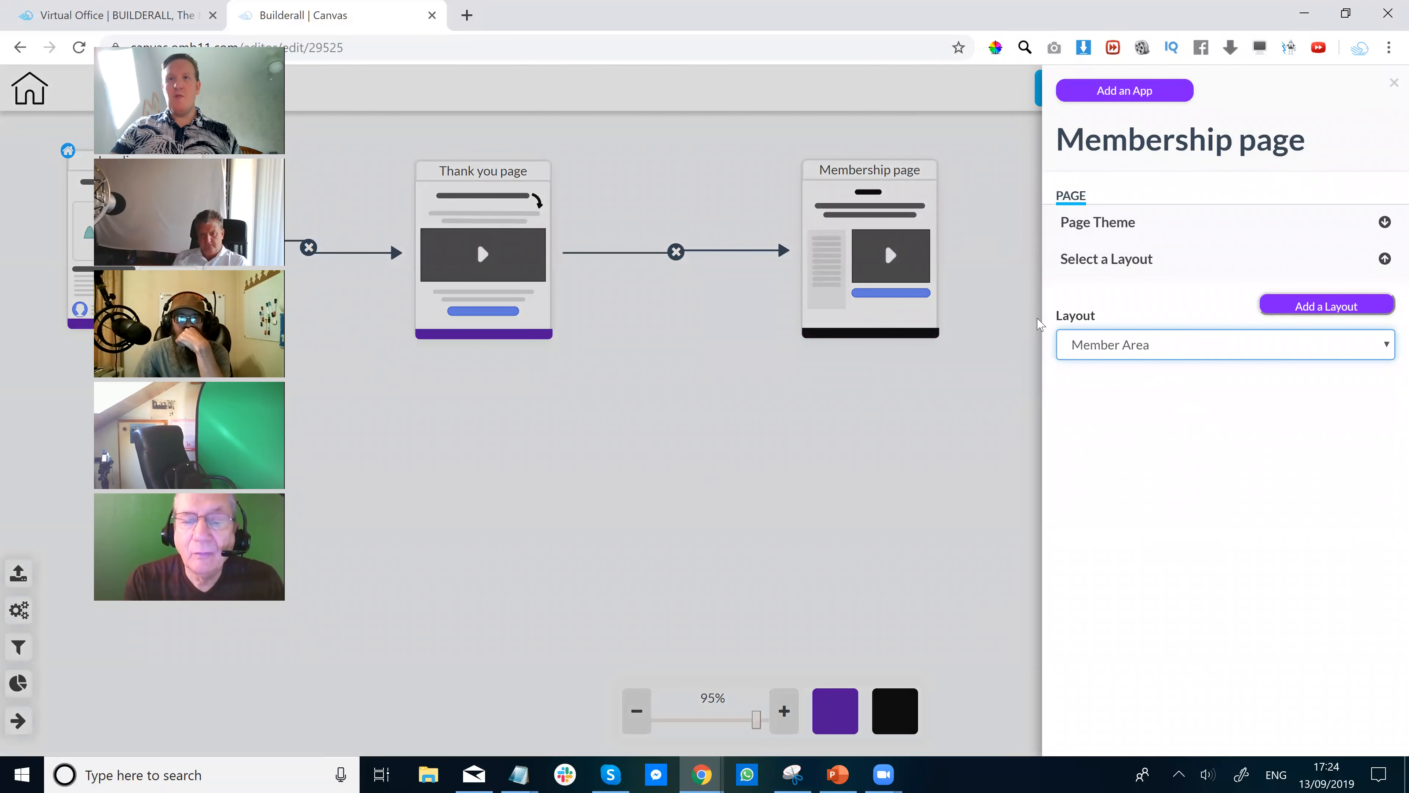
left_click(915, 387)
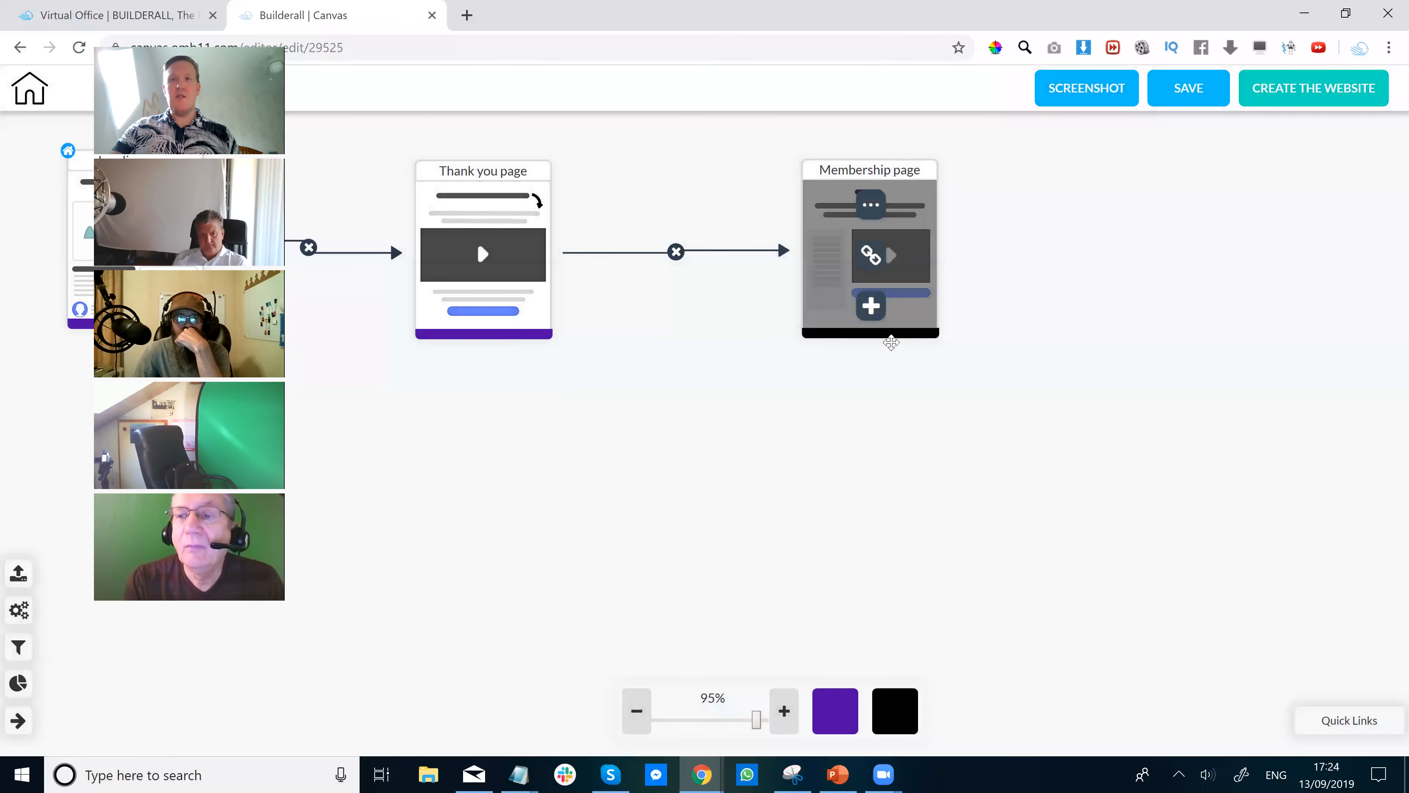
Zoom out to 85%, shift the funnel, and drag Landing and Membership cards toward Thank you.
mouse_move(886, 718)
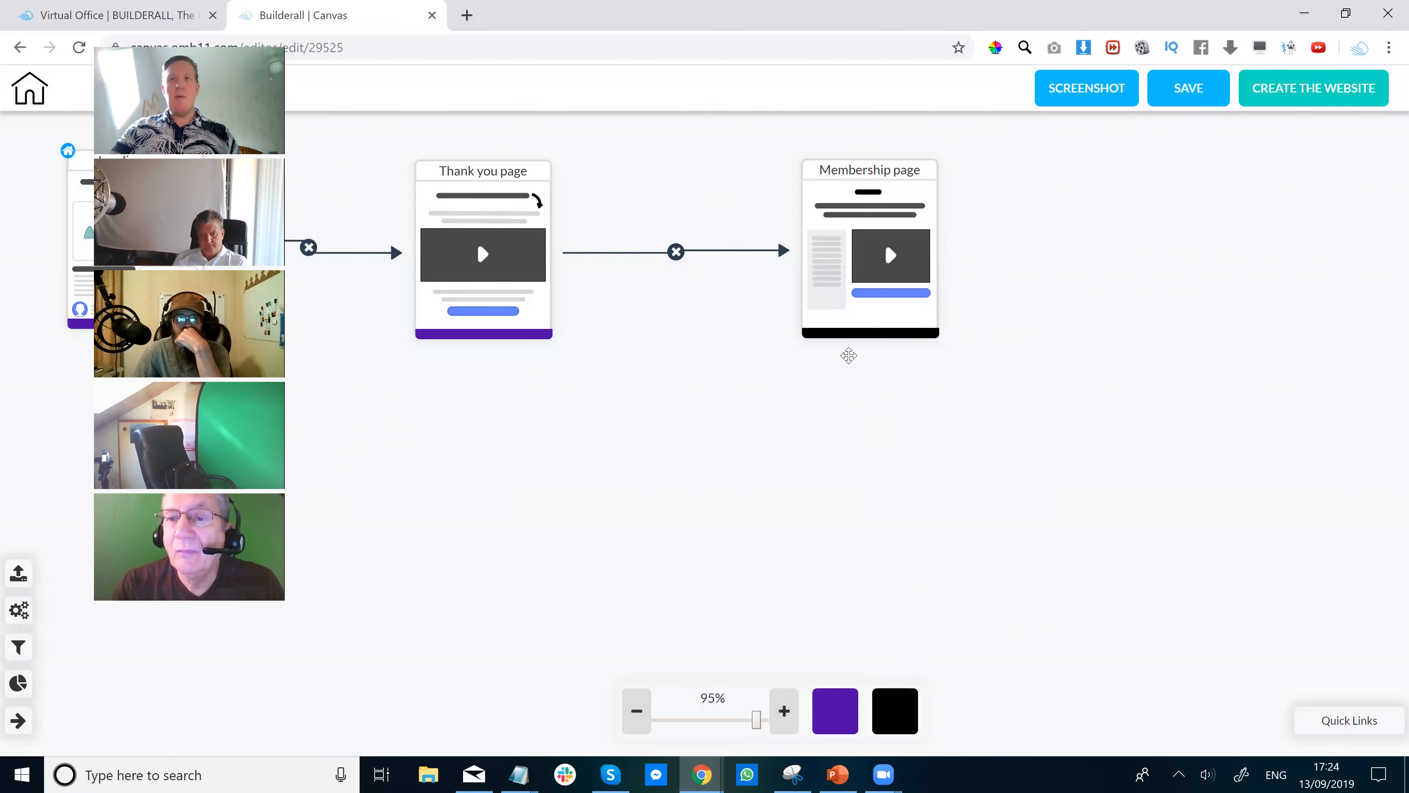
mouse_move(864, 331)
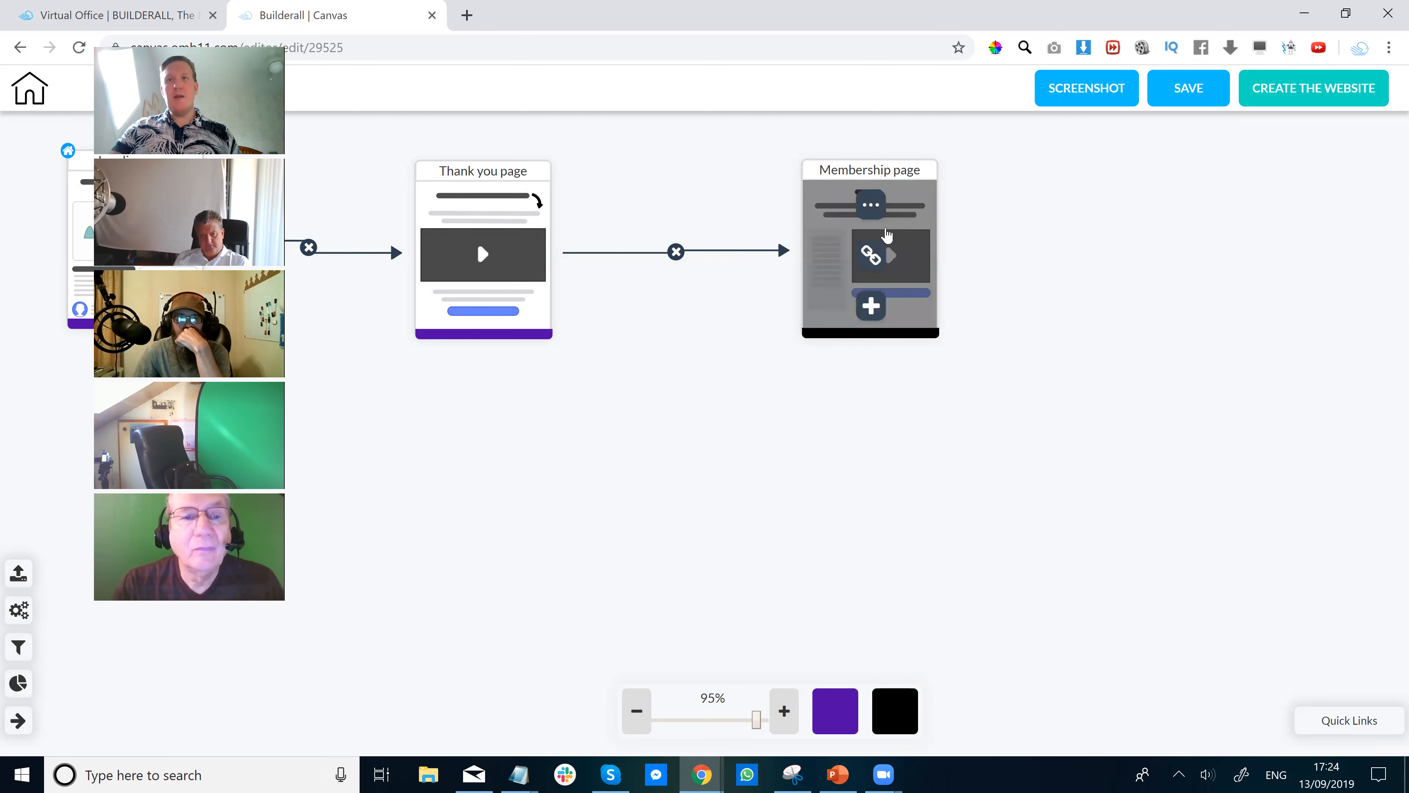
scroll(468, 465, "down", 2)
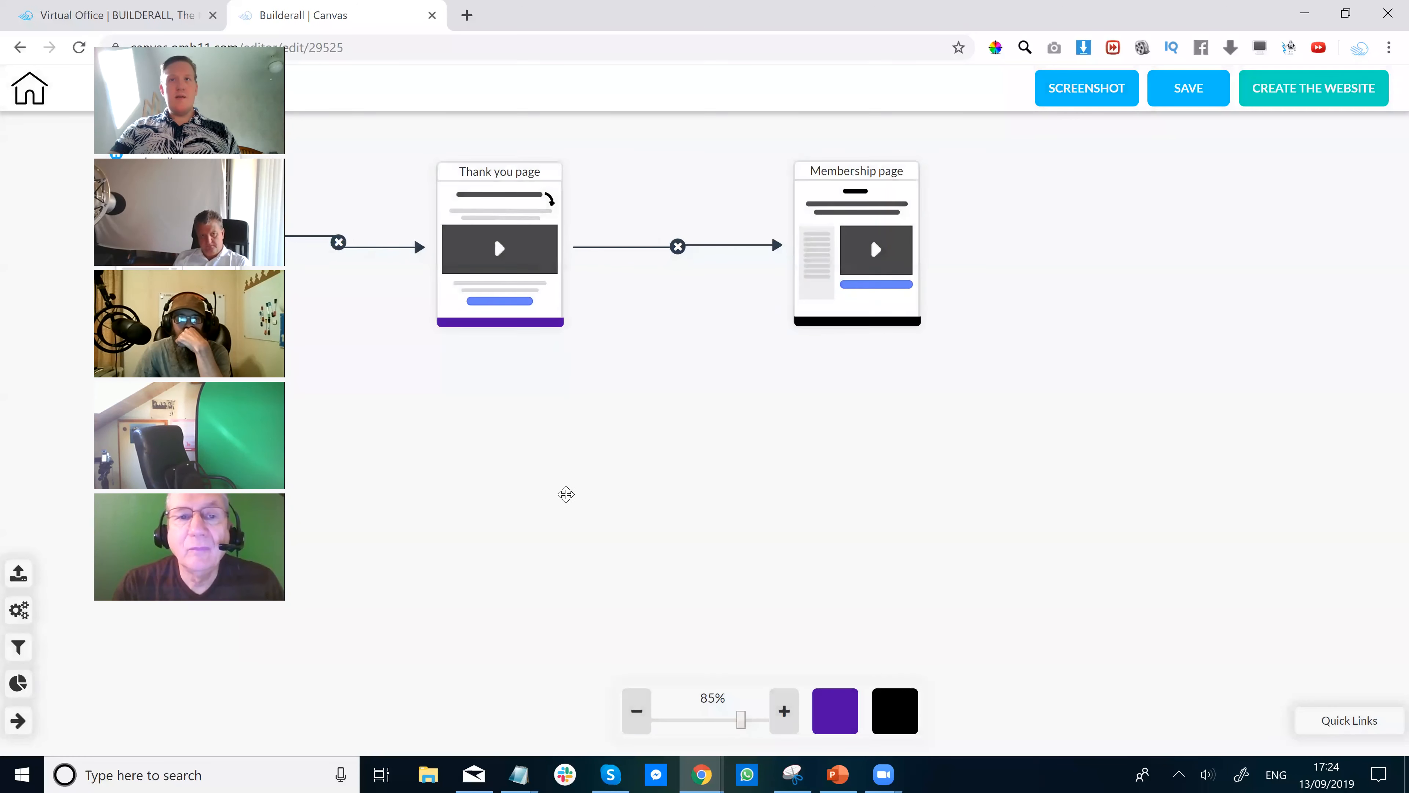
left_click_drag(565, 494, 667, 566)
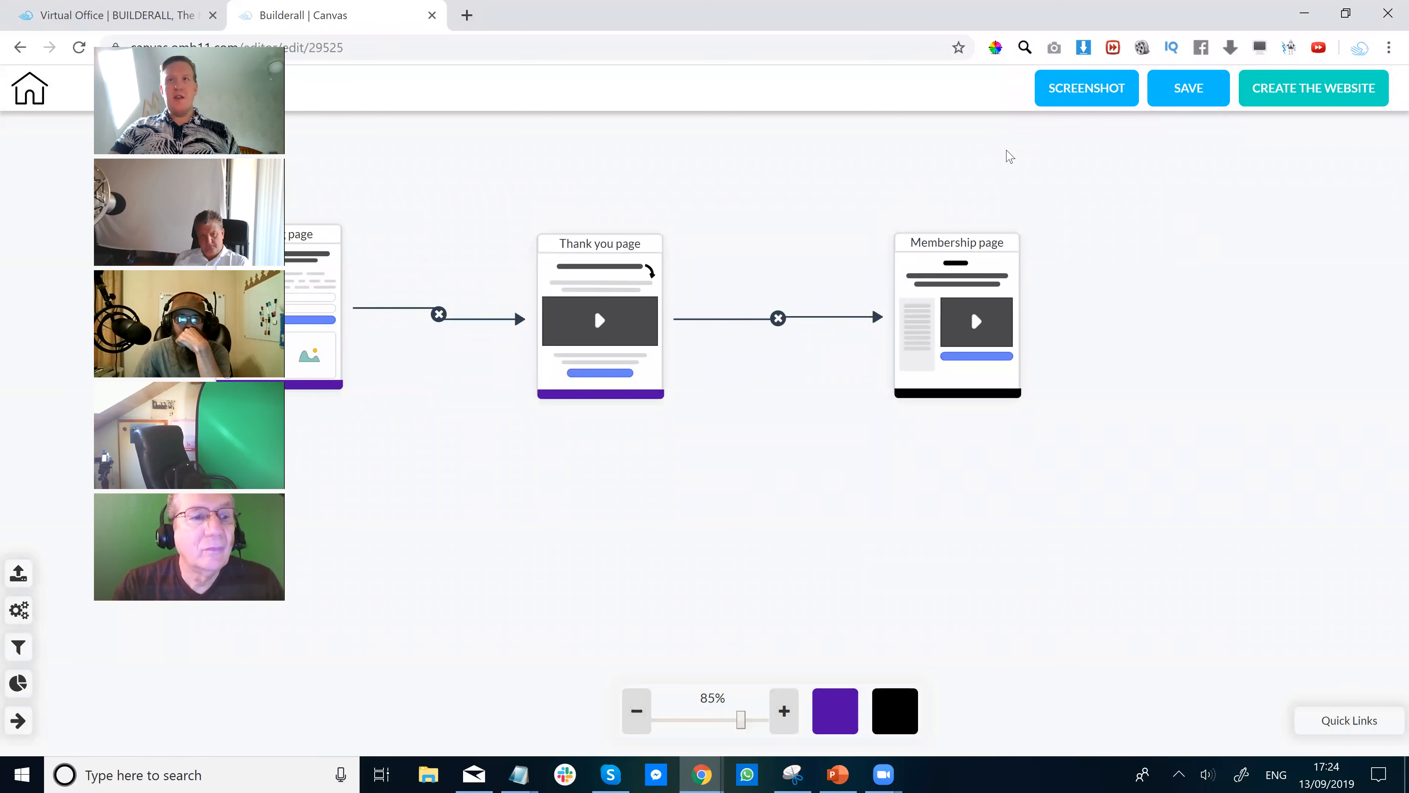
mouse_move(962, 346)
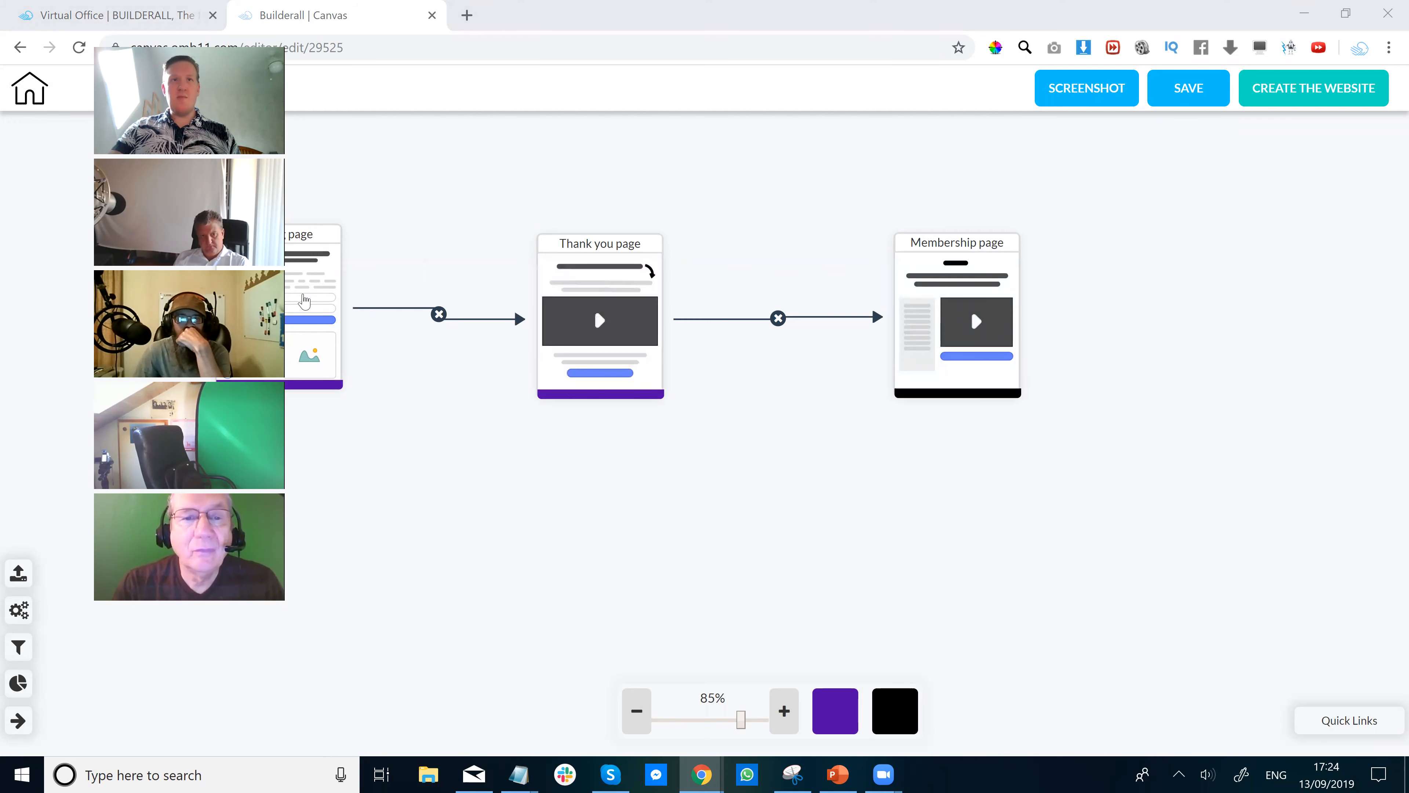
left_click_drag(304, 300, 395, 317)
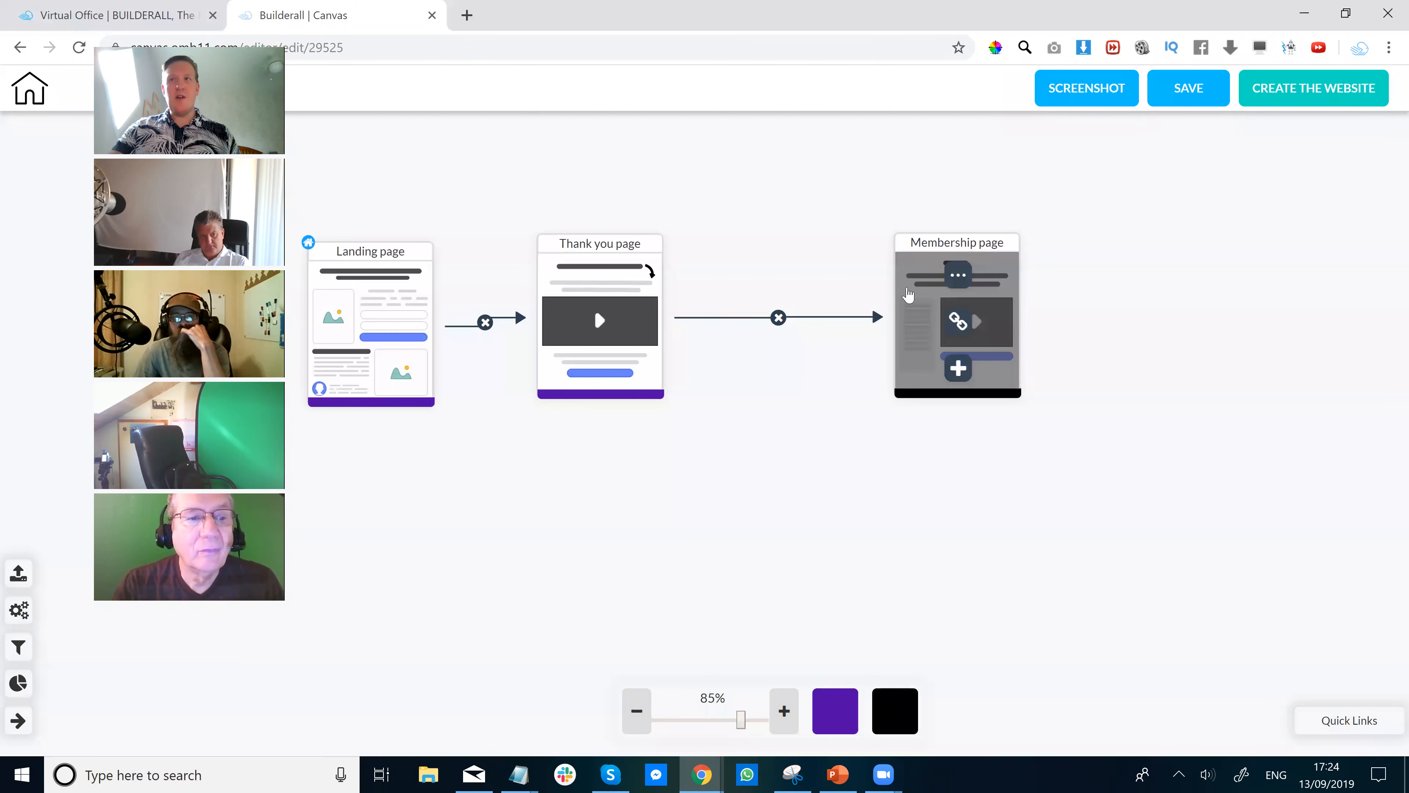
left_click_drag(981, 326, 919, 325)
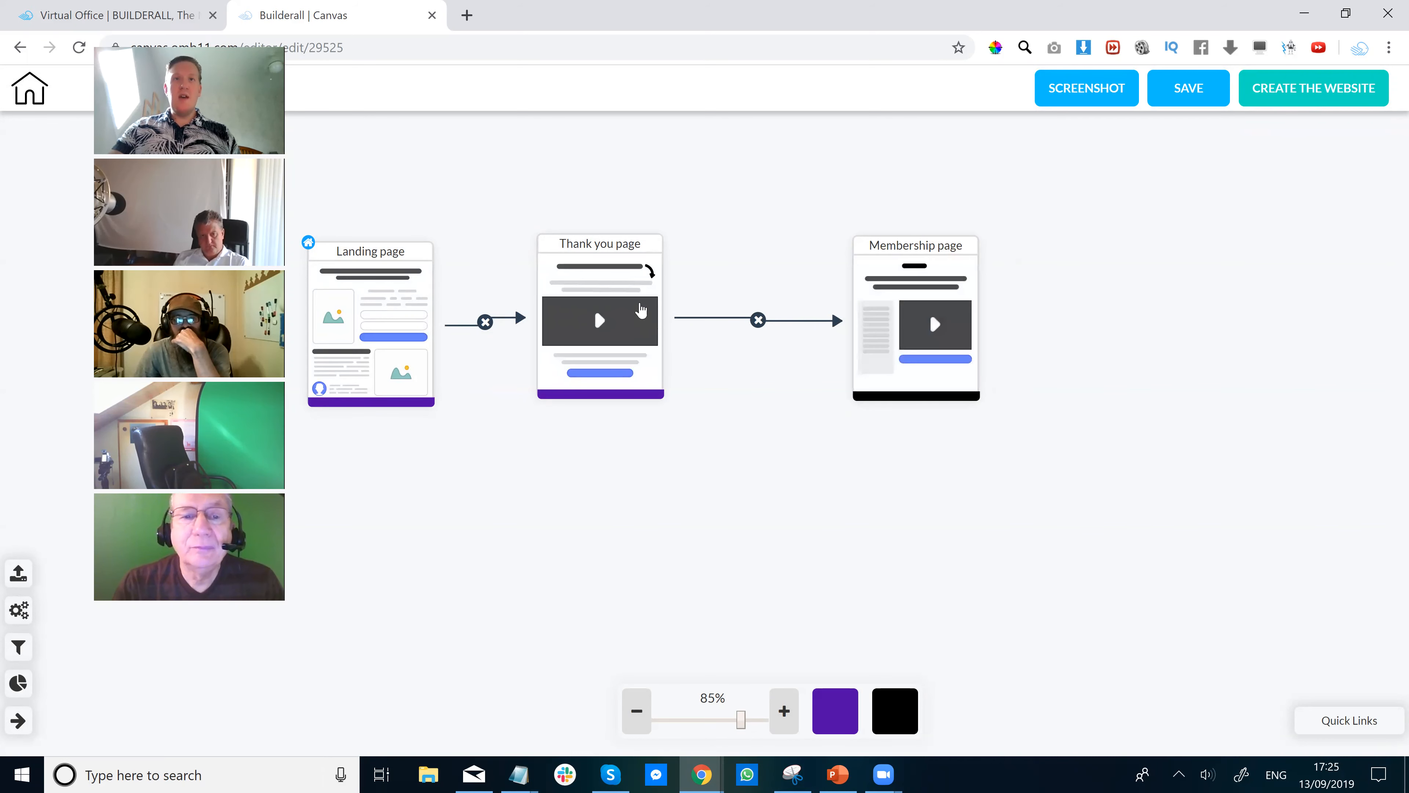
left_click(370, 286)
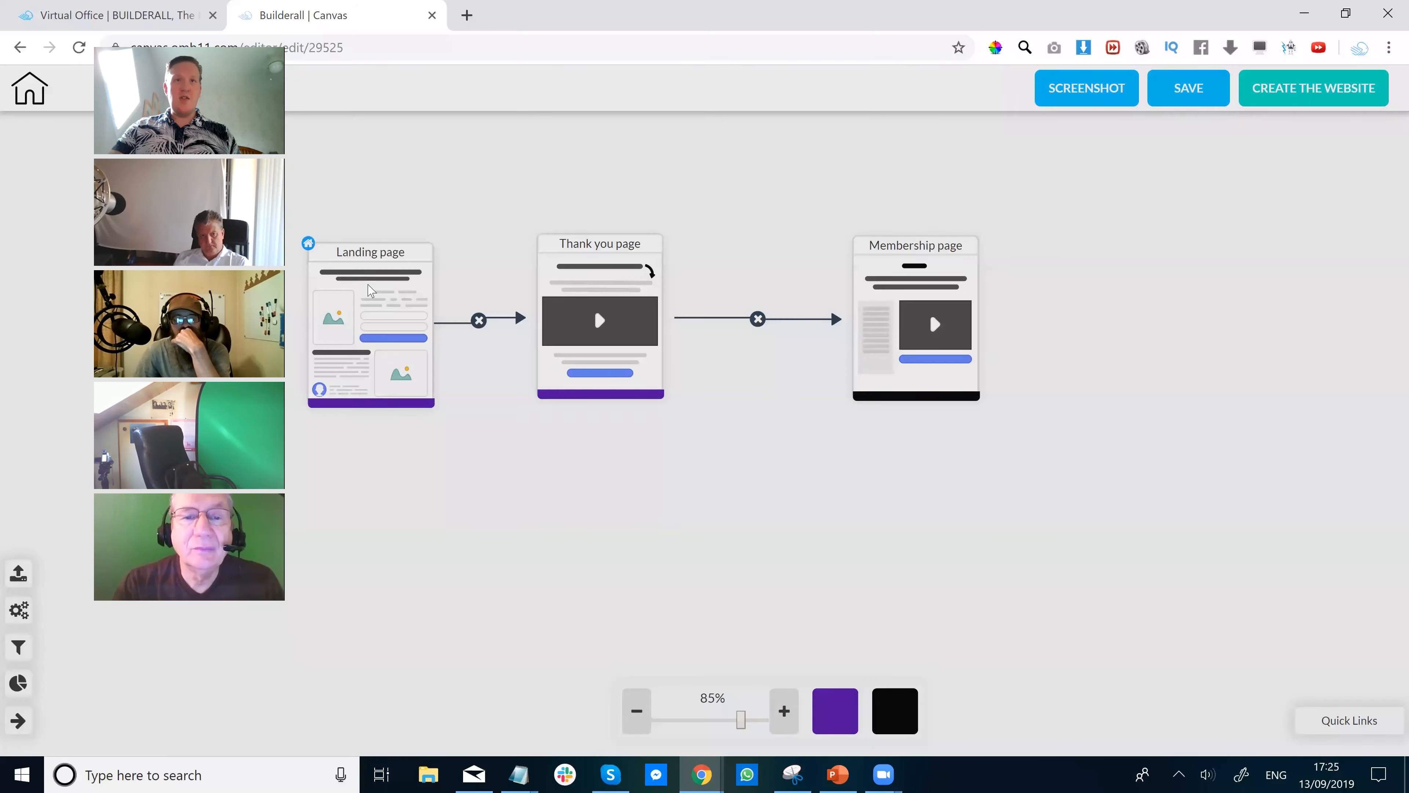
left_click(1104, 221)
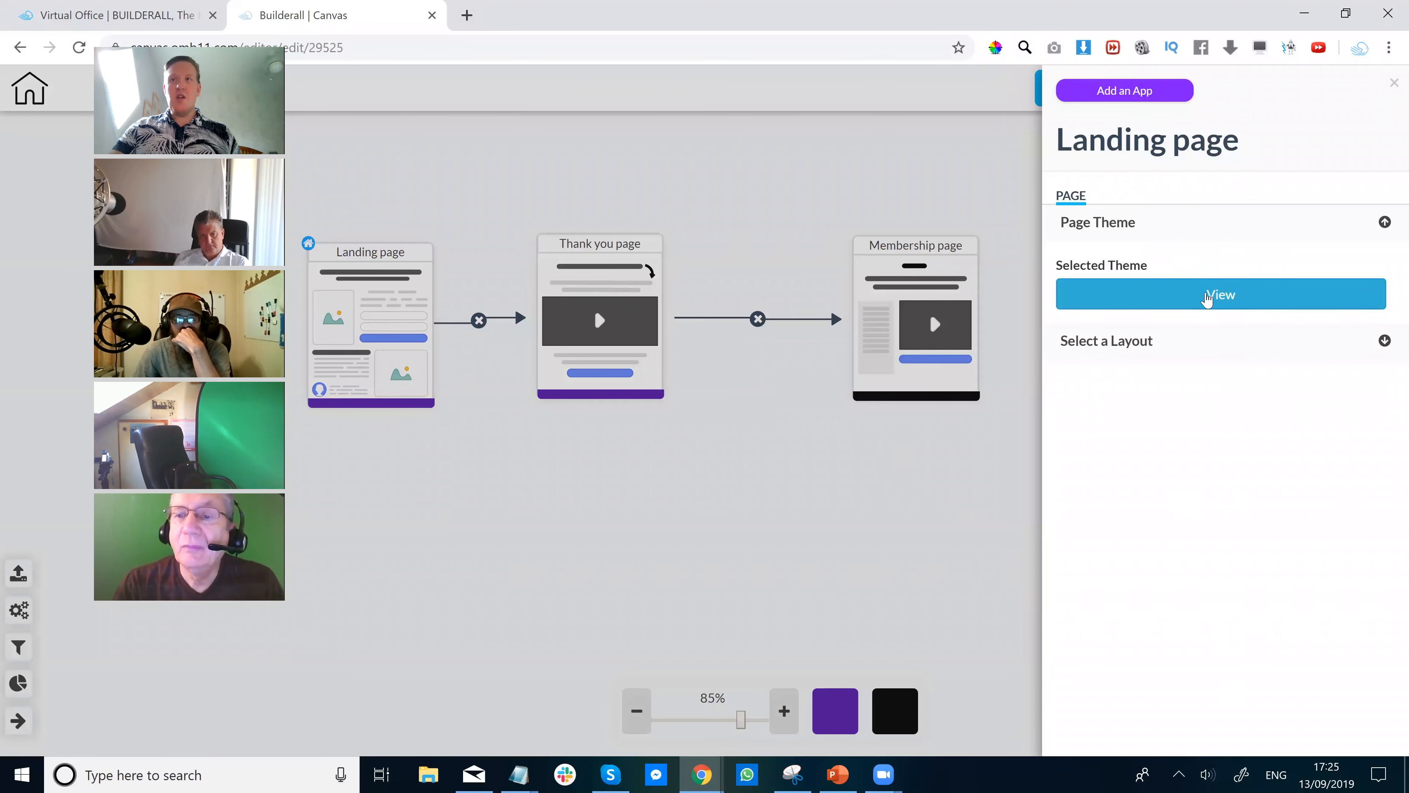
left_click(1206, 298)
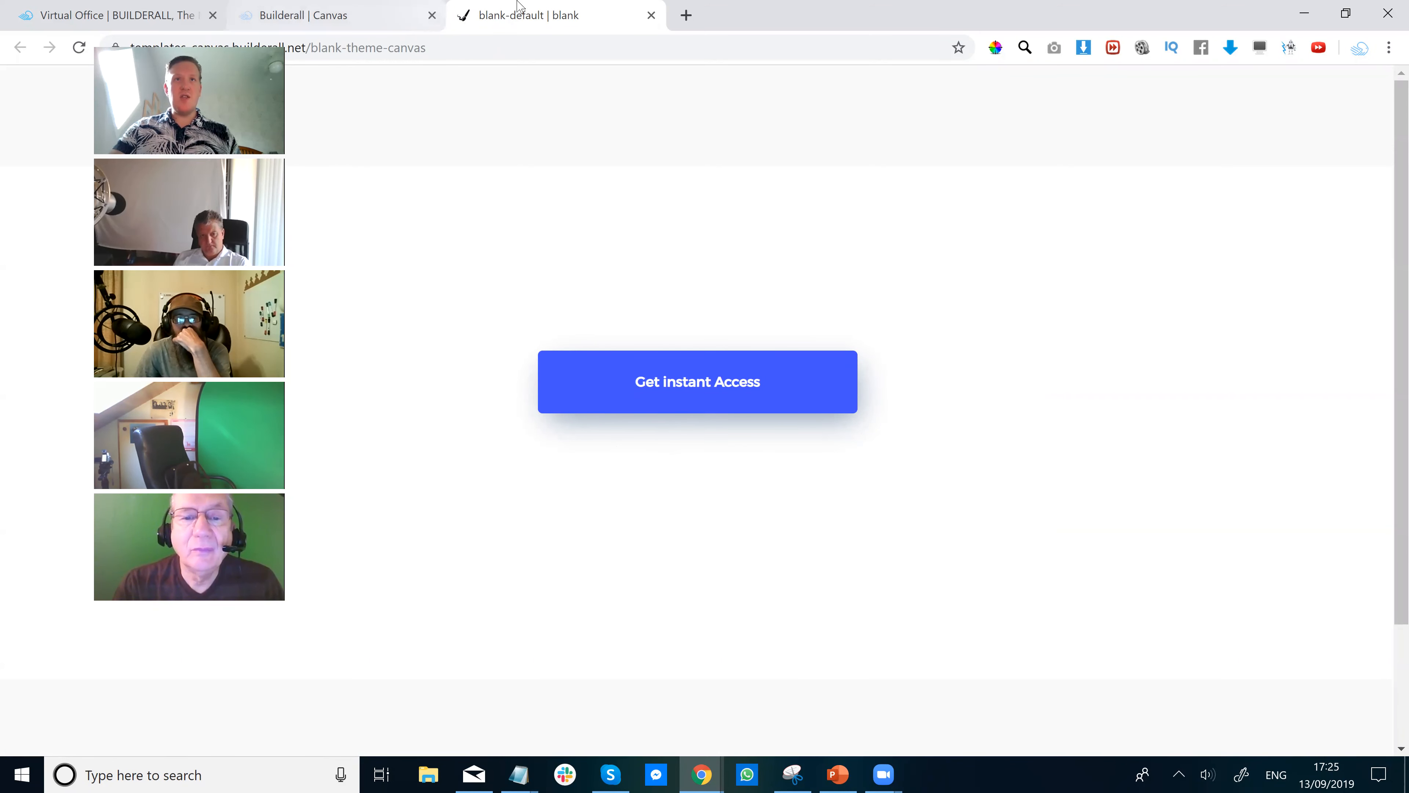
left_click(652, 16)
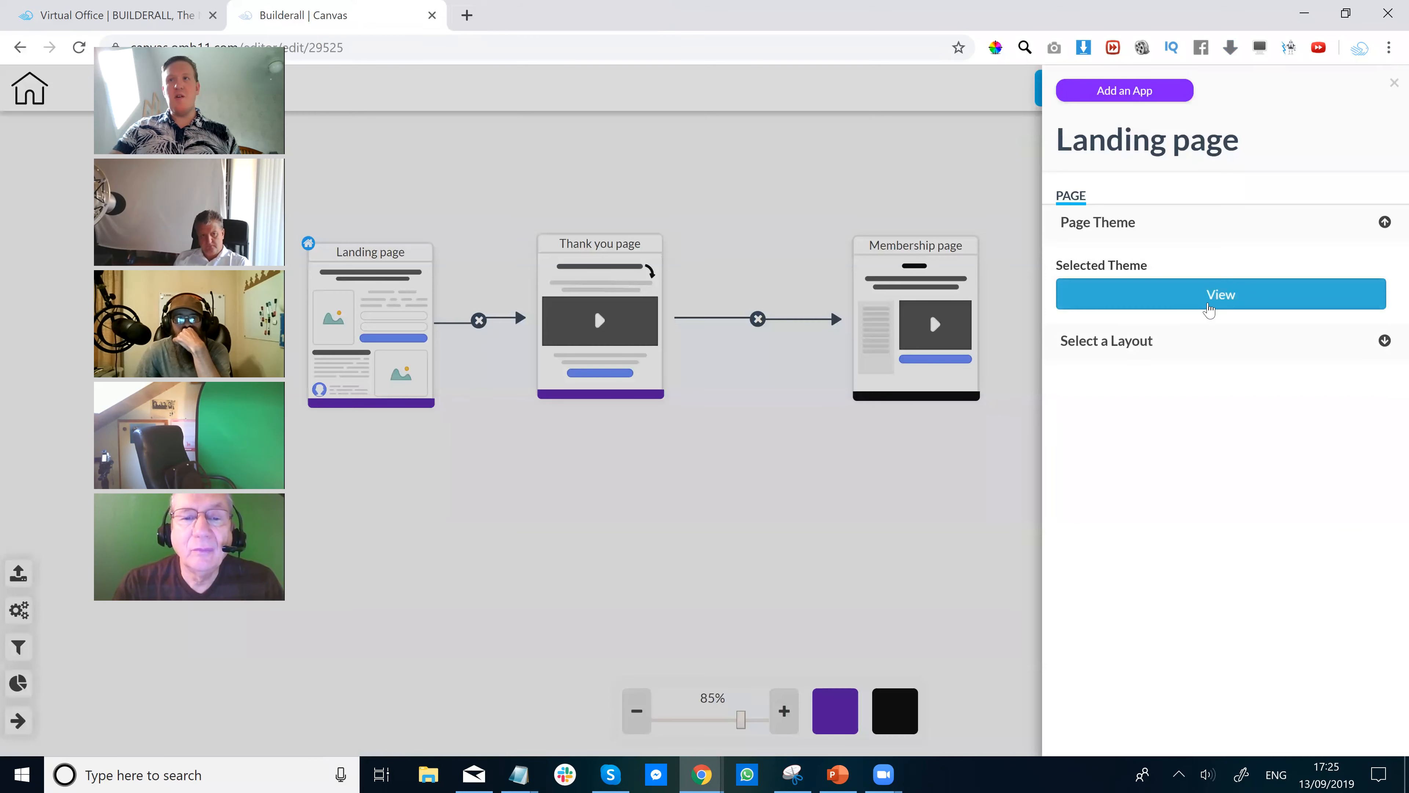
left_click(1386, 225)
left_click(1386, 225)
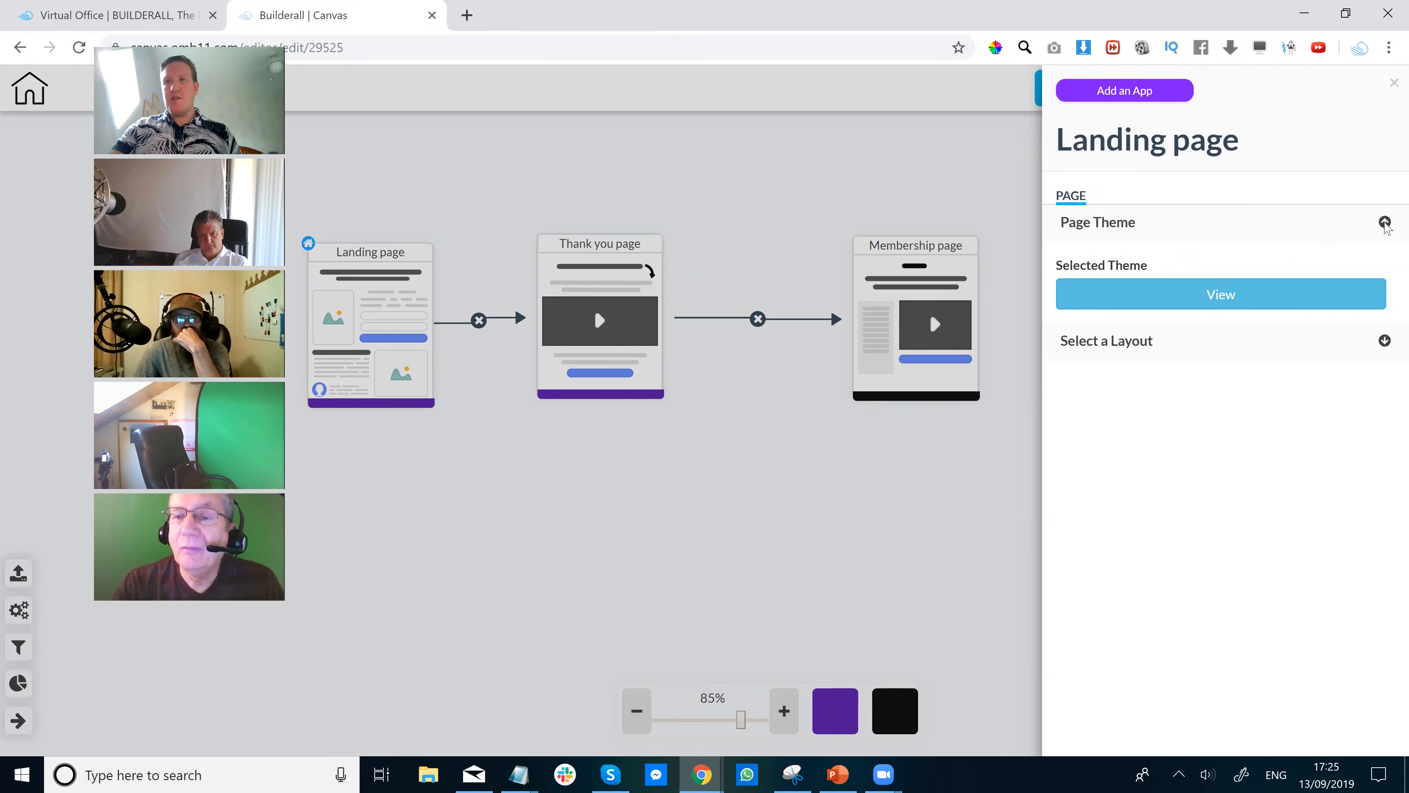
left_click(1385, 223)
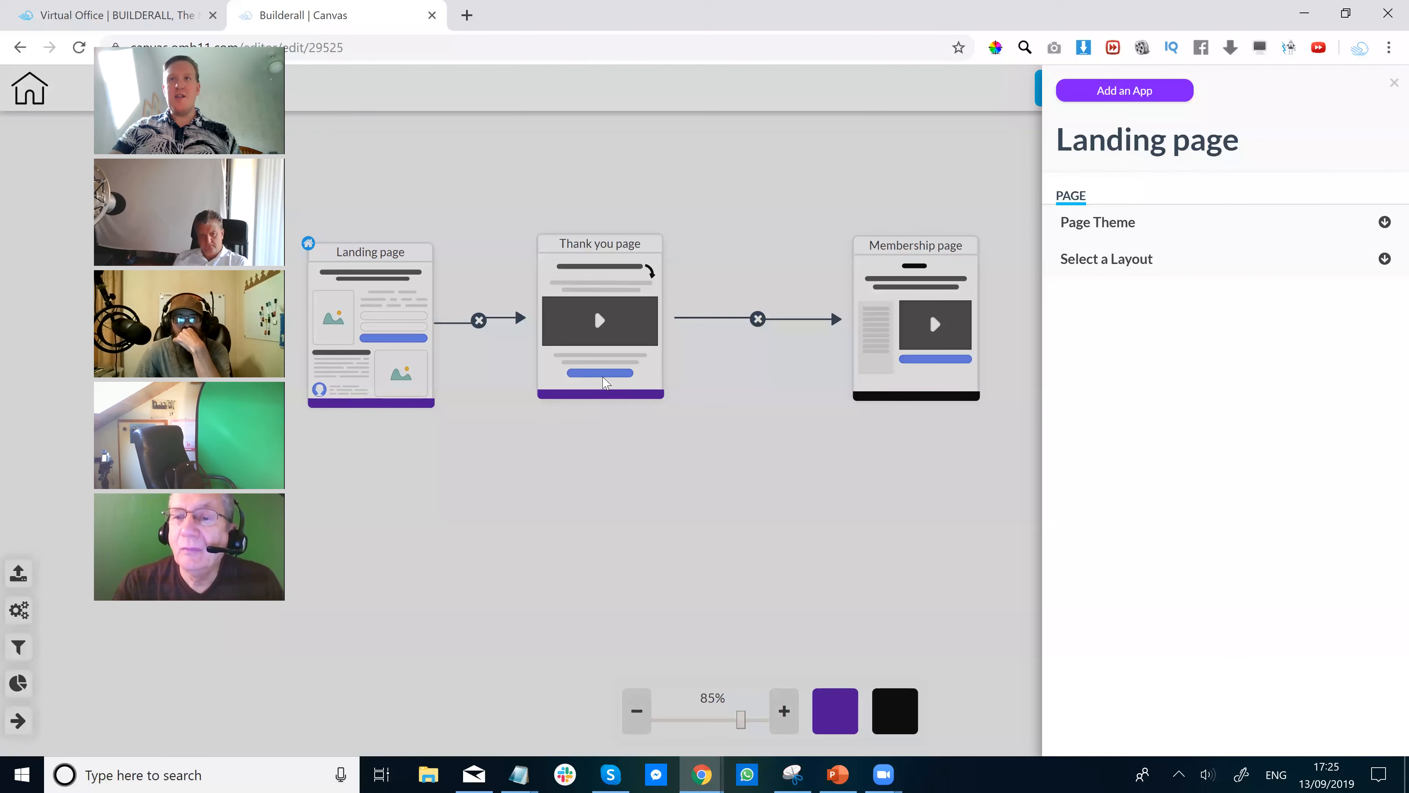
Generate a website named 'membertutorial' from the funnel and open it for editing.
left_click(752, 179)
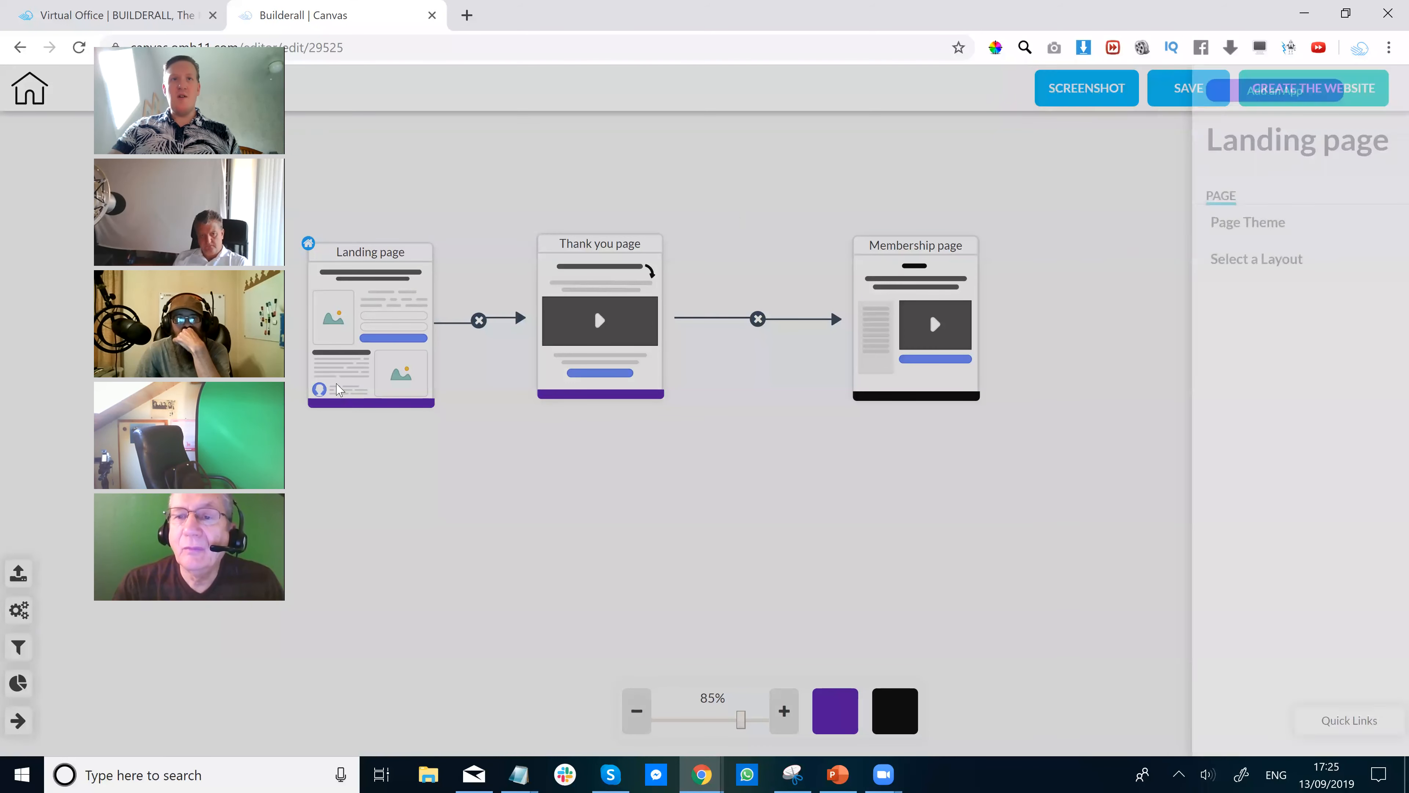
left_click_drag(375, 335, 371, 325)
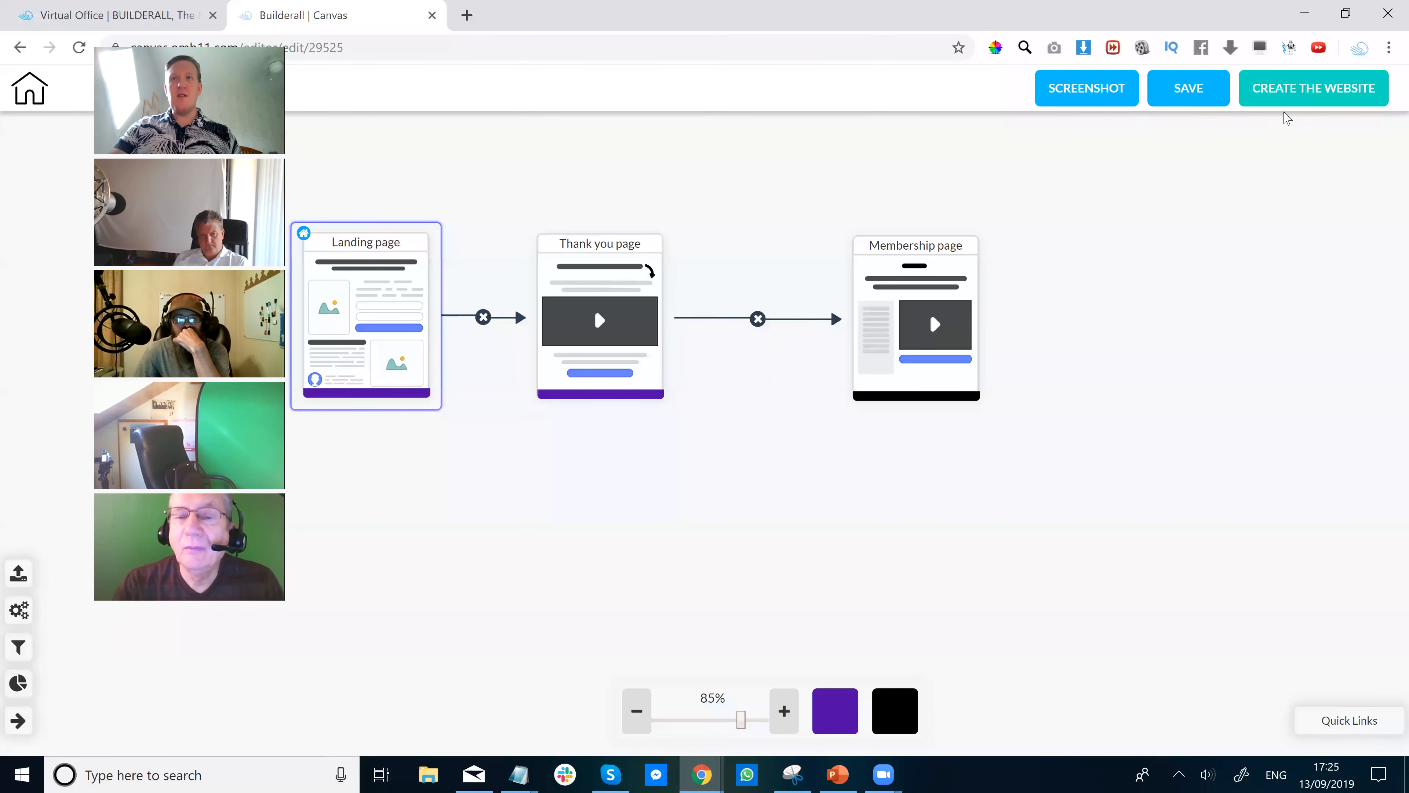
left_click(1307, 89)
left_click(644, 414)
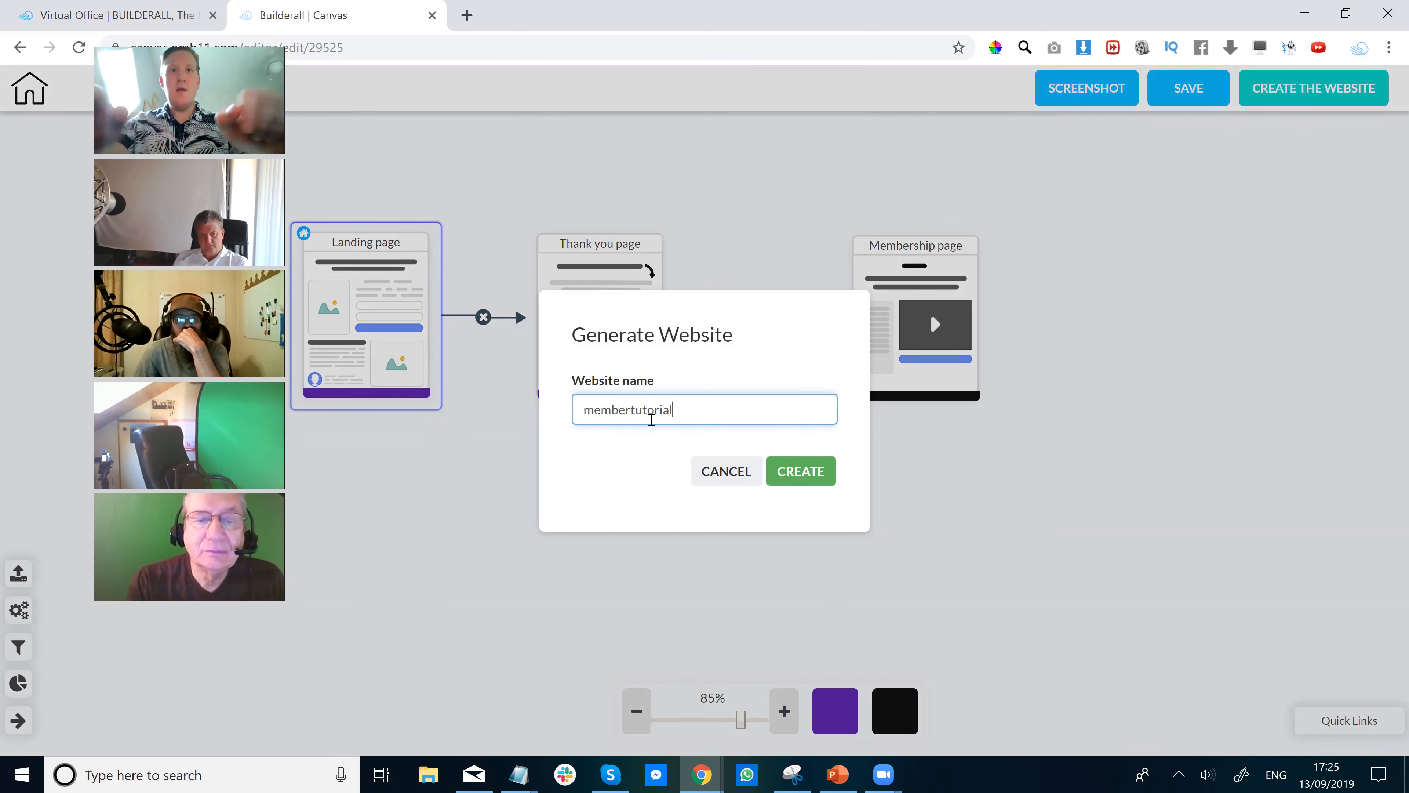
left_click(802, 473)
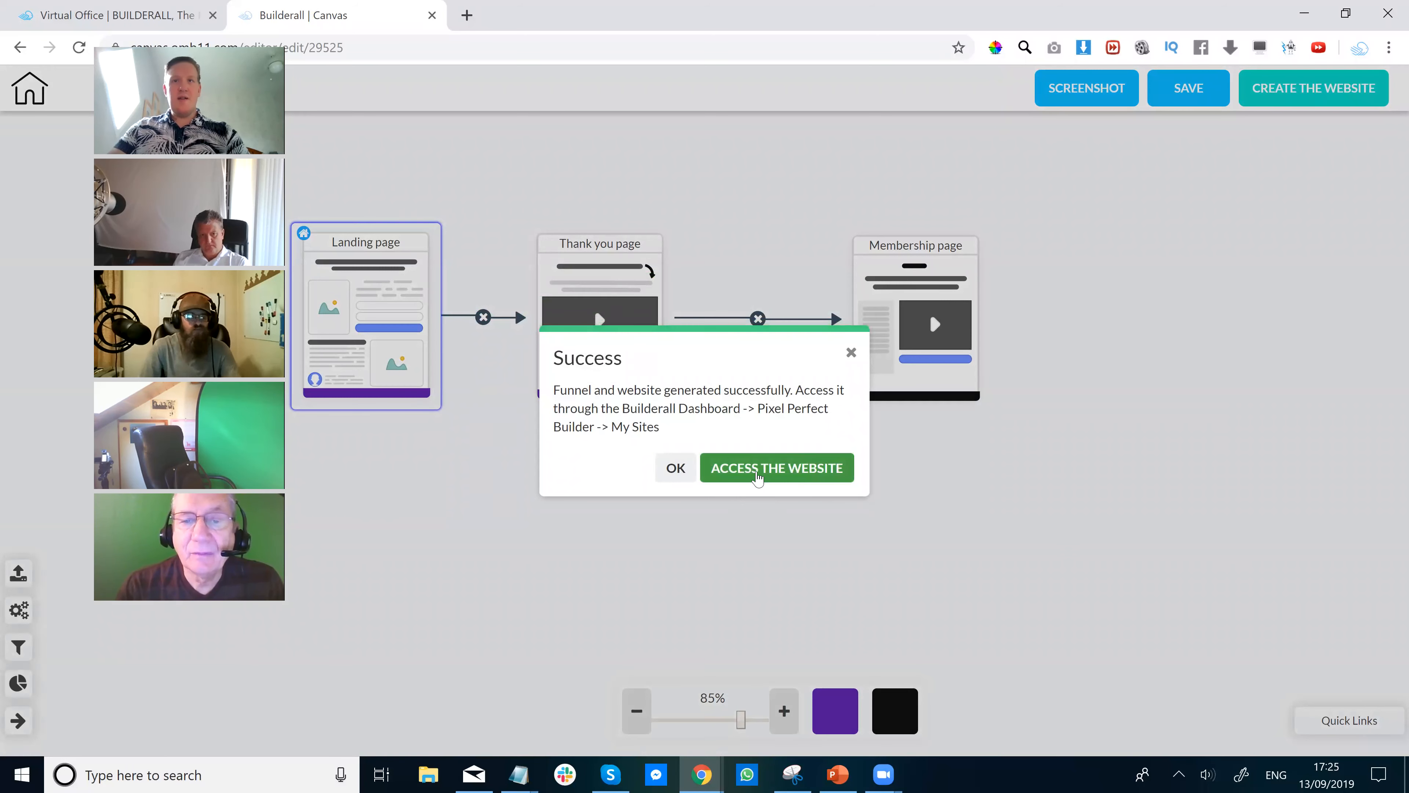
left_click(774, 471)
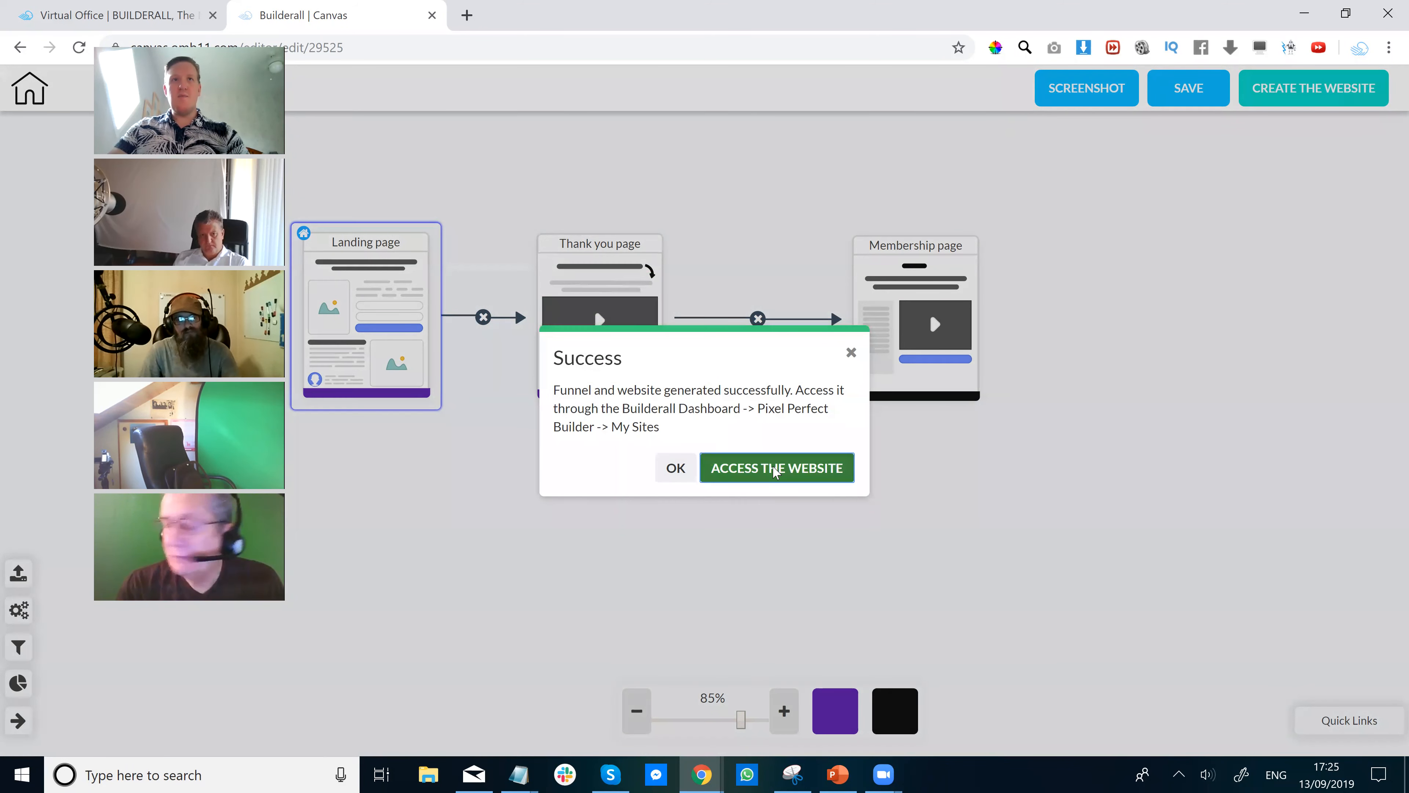
Open the generated landing page in its own HTML Editor window and list the site's pages.
left_click(792, 151)
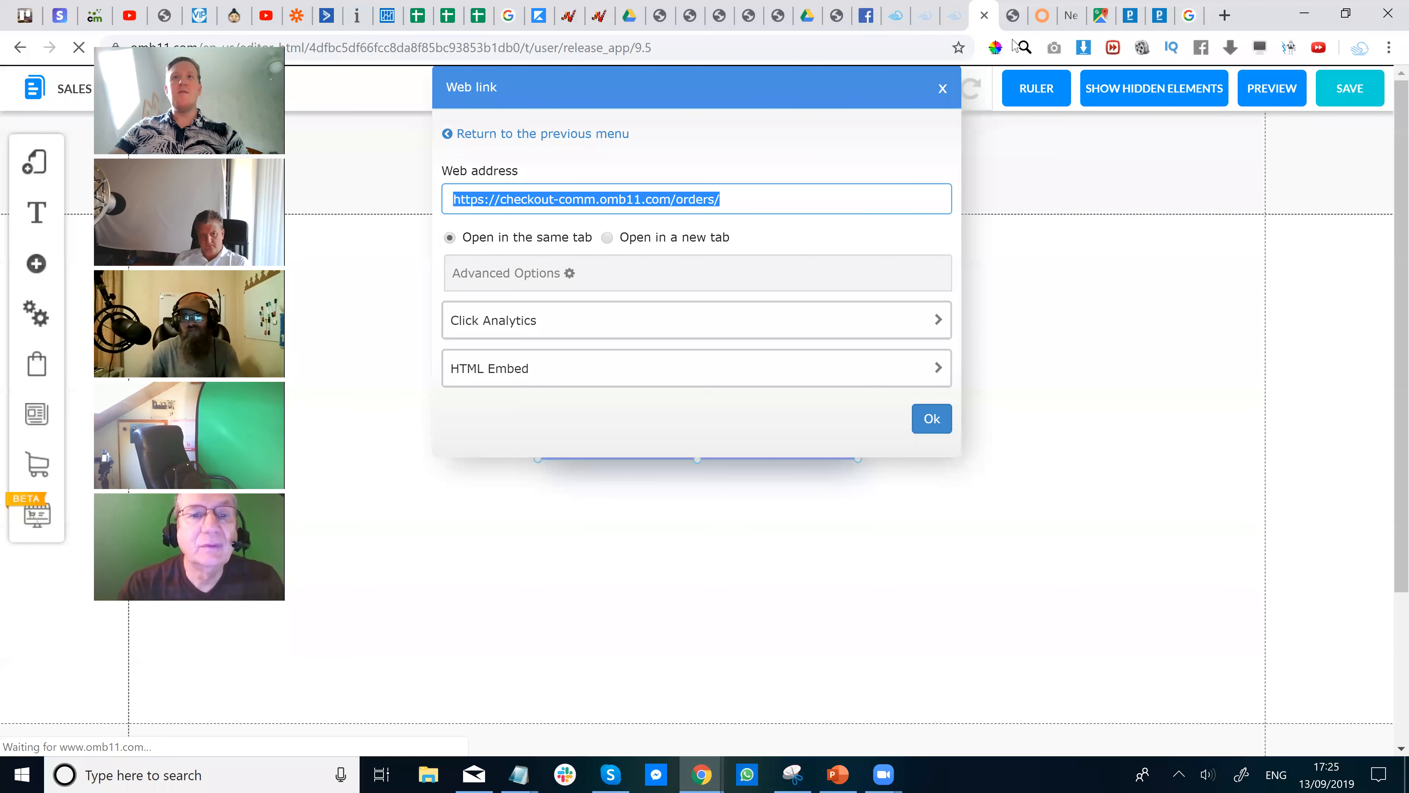
left_click(1011, 16)
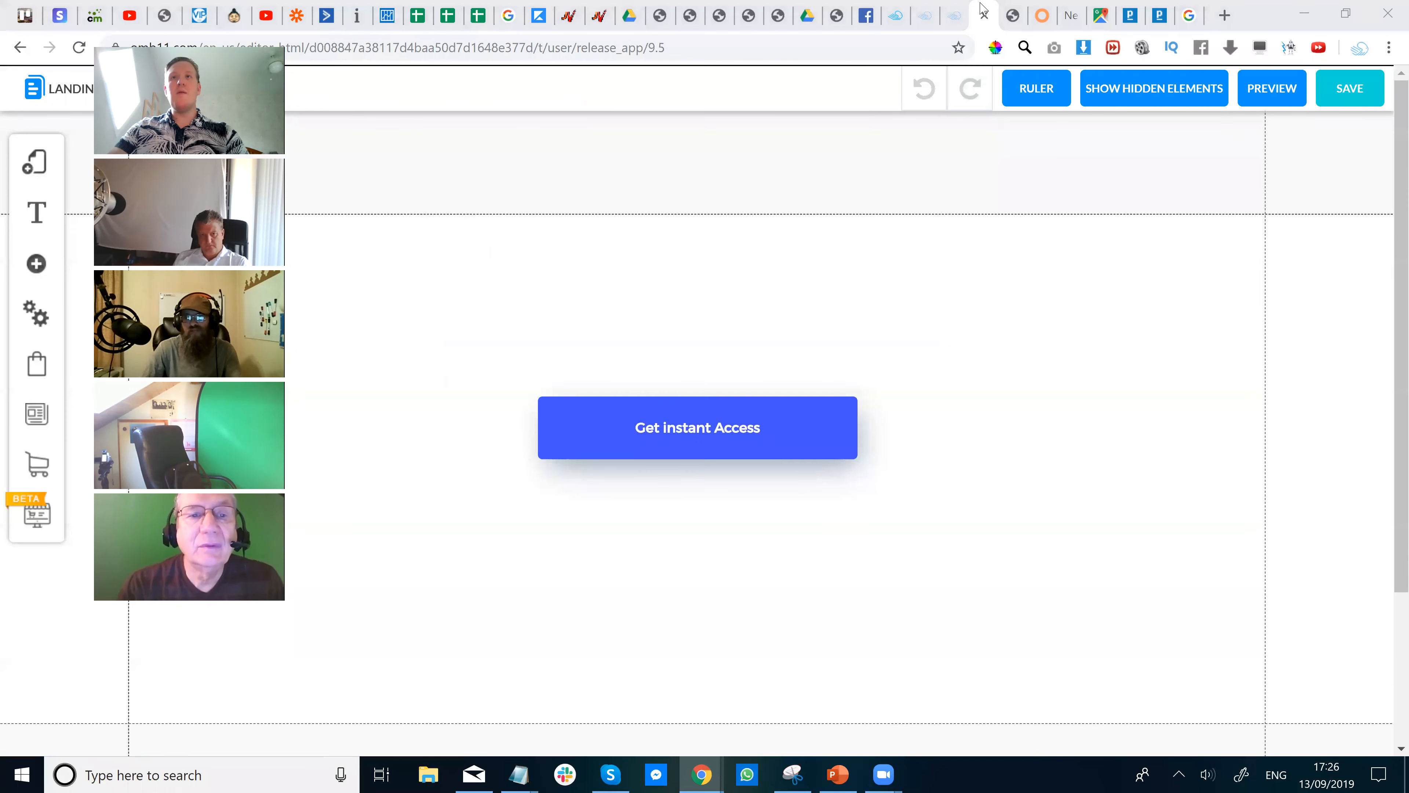
left_click_drag(980, 13, 969, 69)
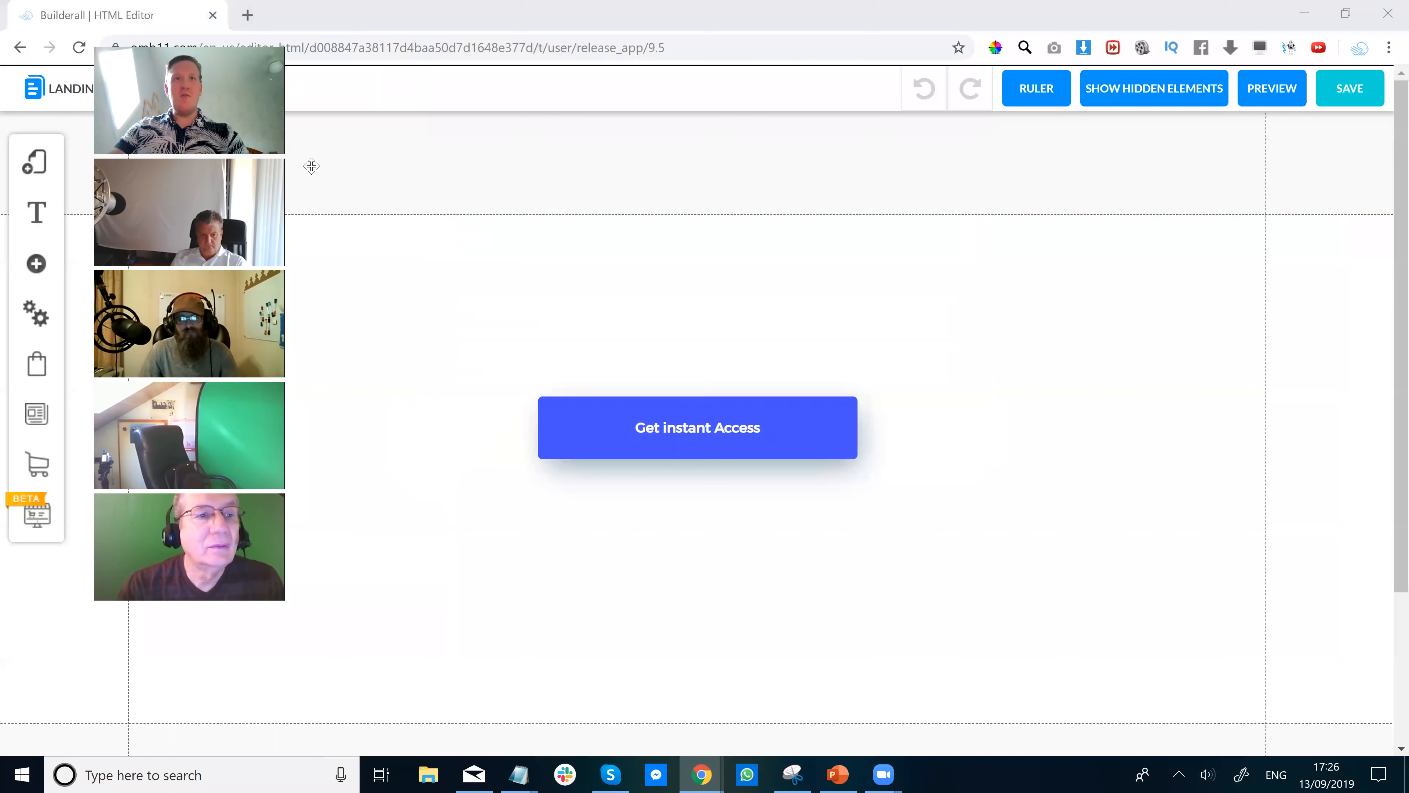
left_click(147, 93)
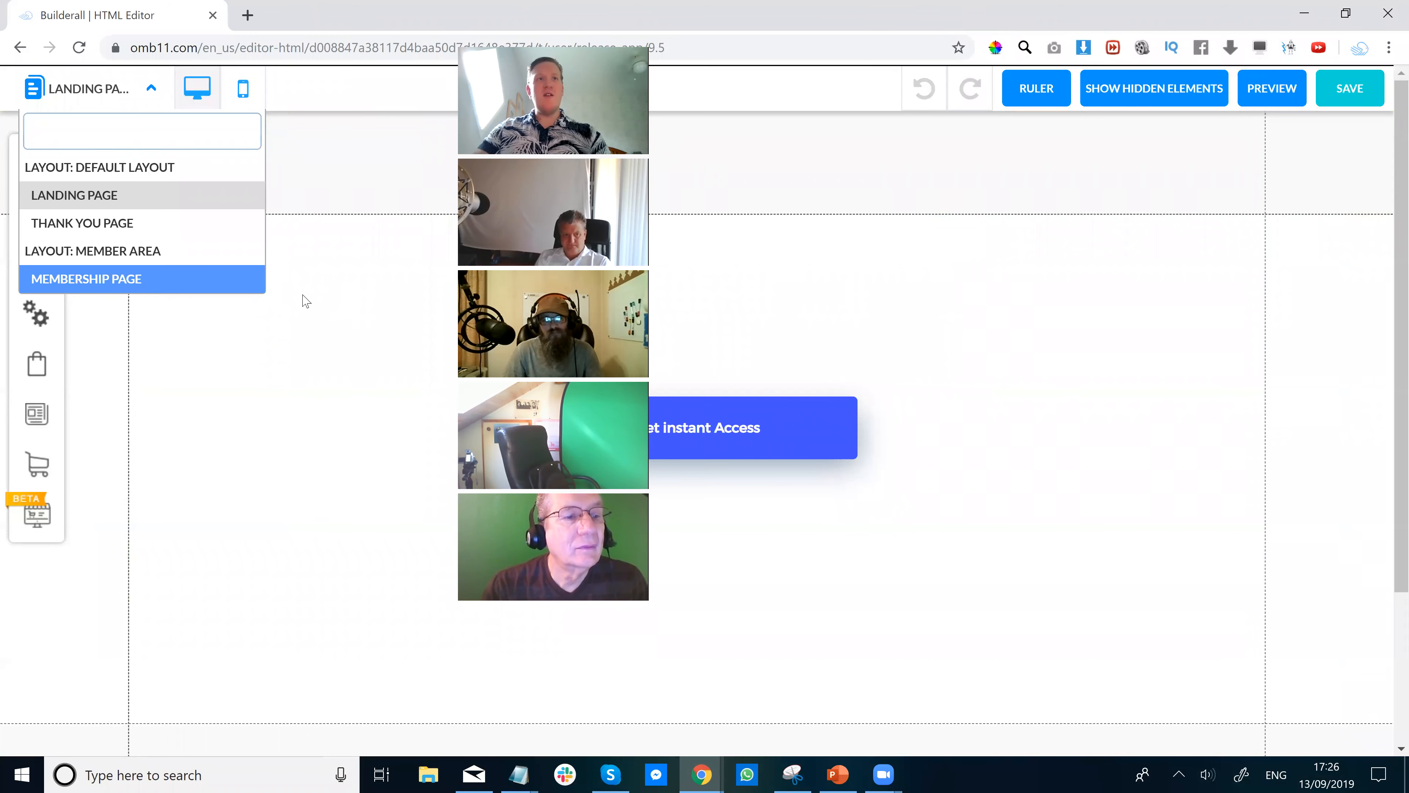
Review the Member Area layout's Membership page and restricted access settings, then return to Canvas.
left_click(129, 105)
left_click(33, 173)
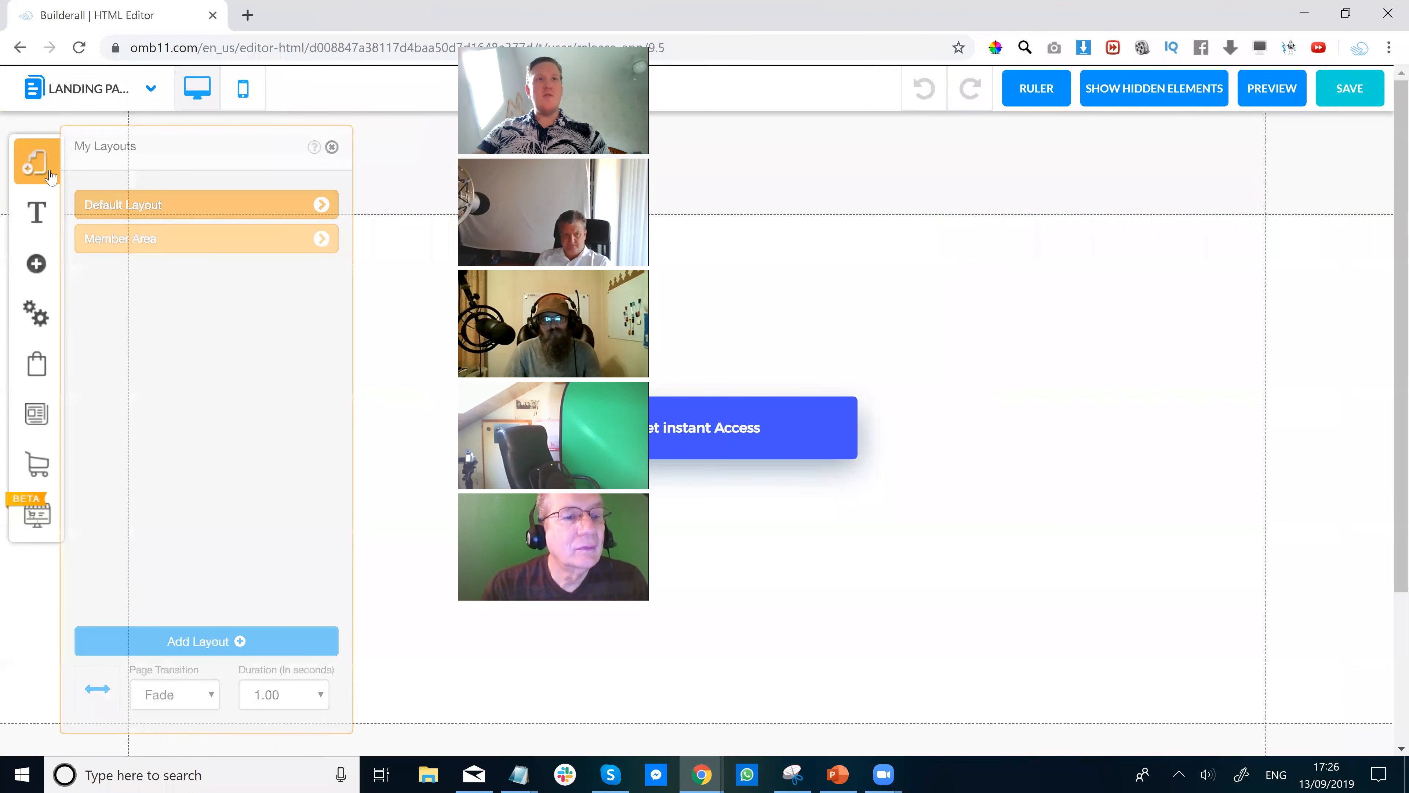
left_click(321, 239)
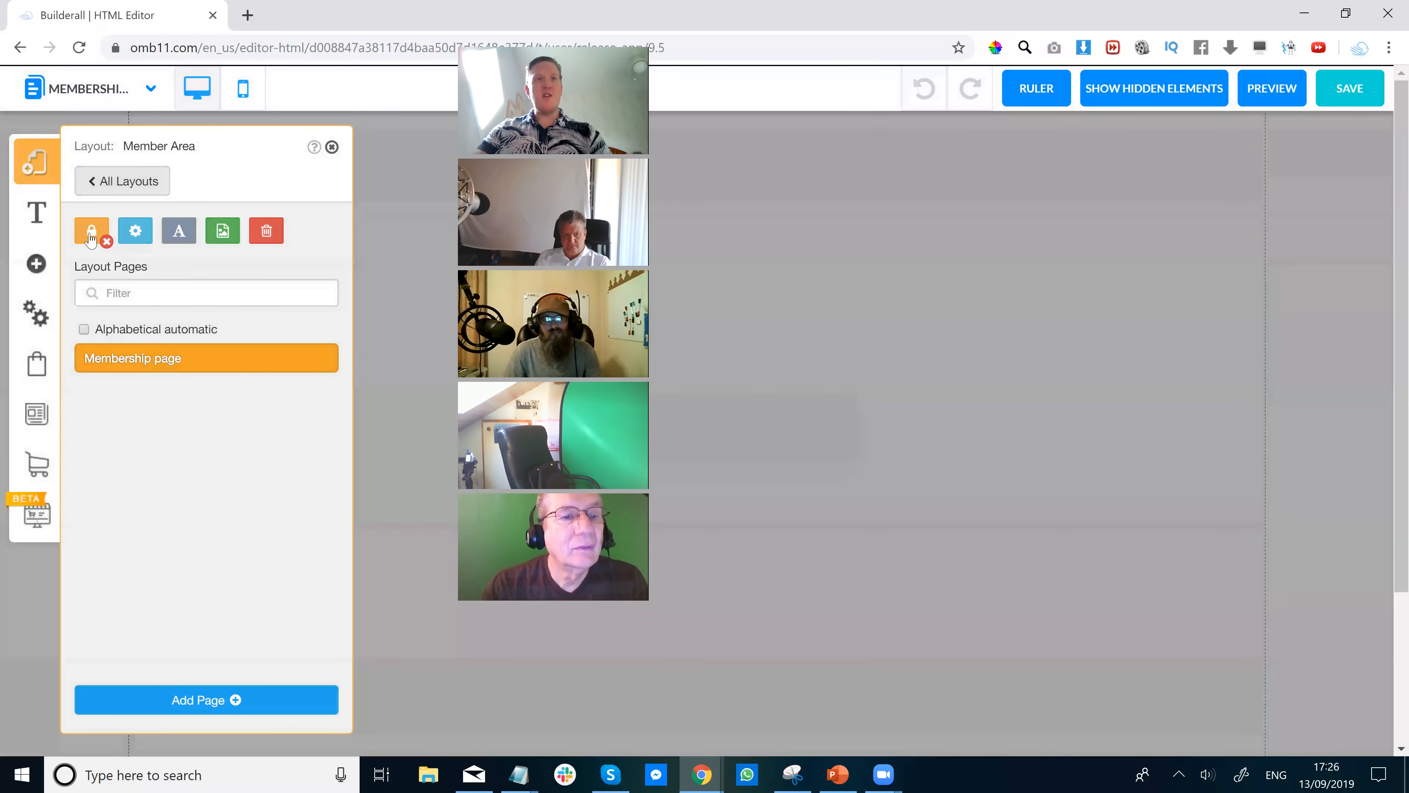
left_click(91, 236)
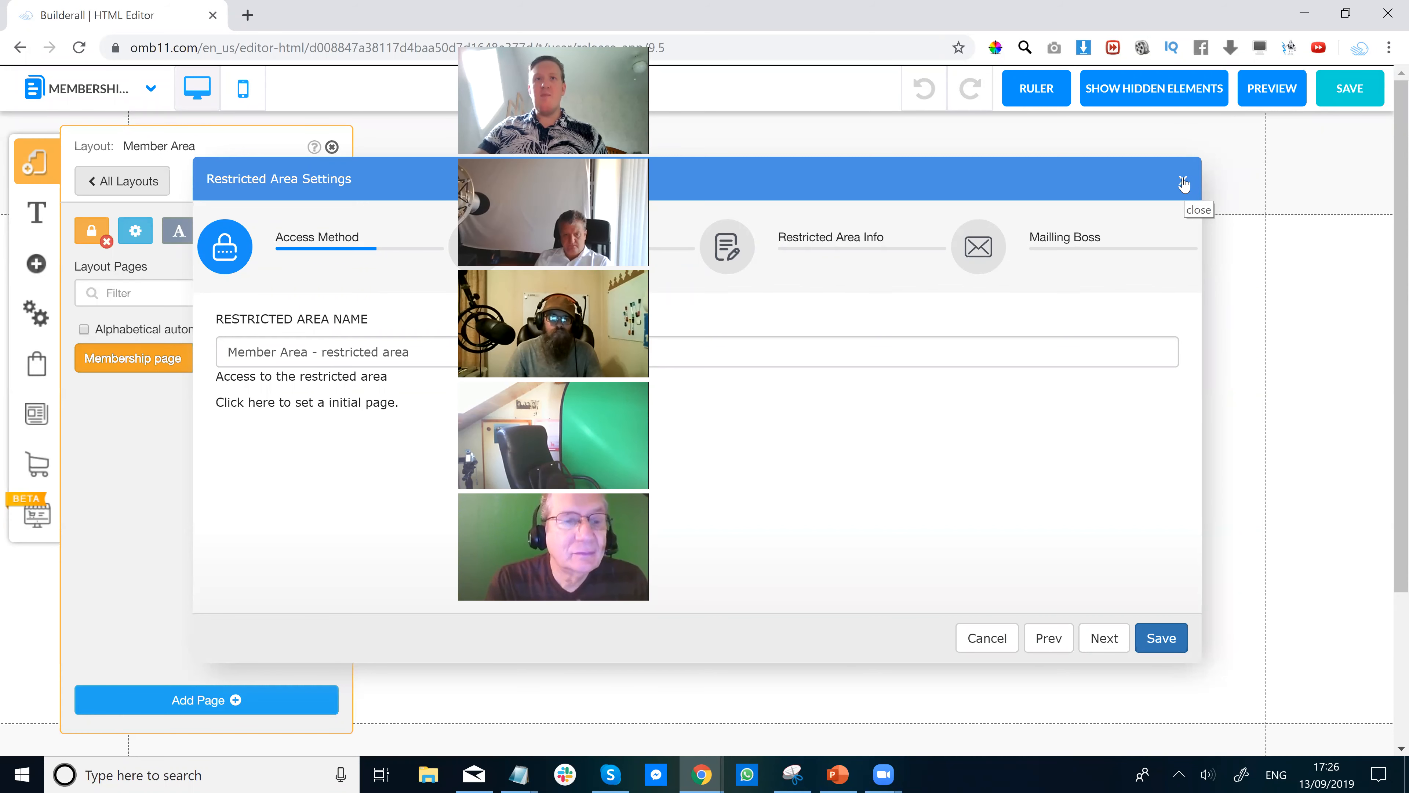
left_click(1183, 182)
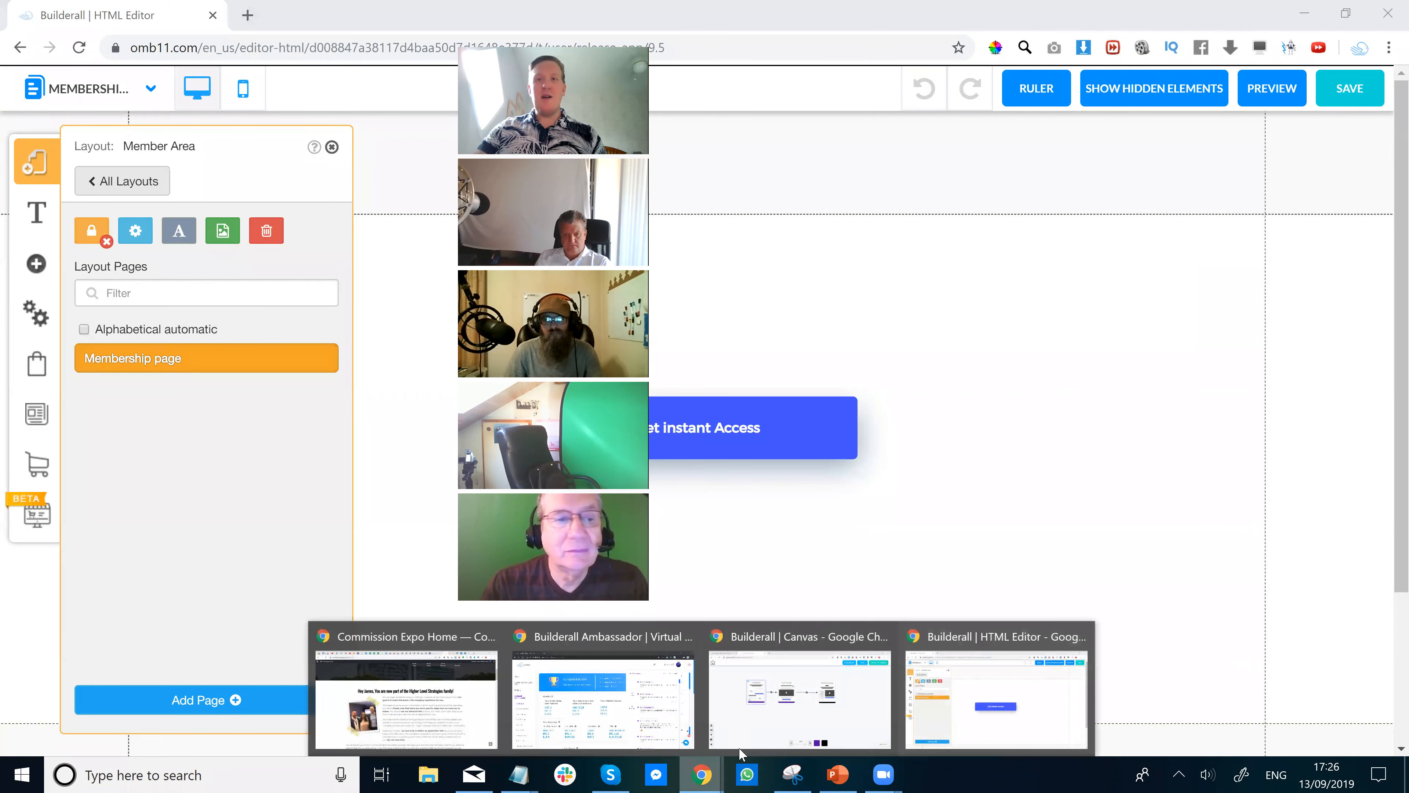
left_click(777, 717)
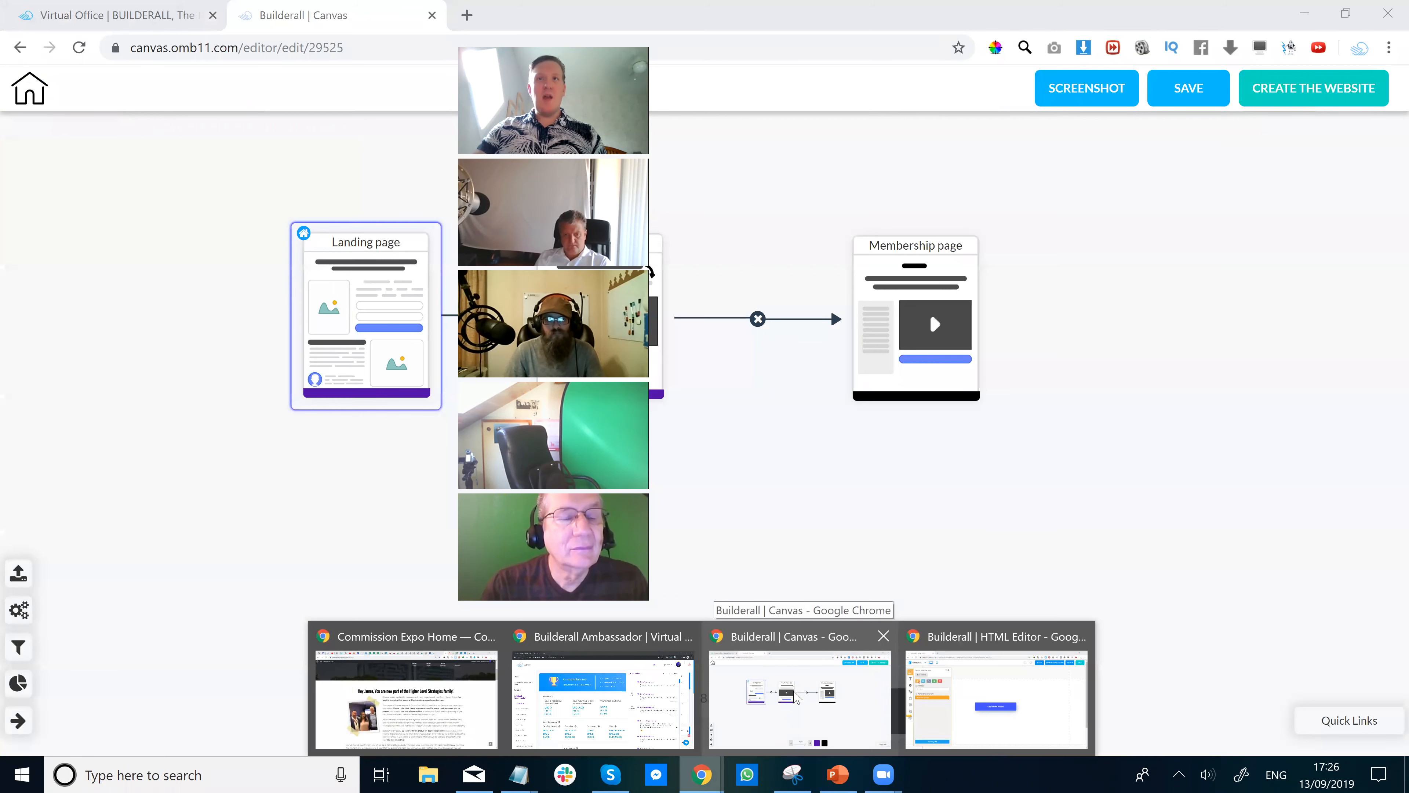